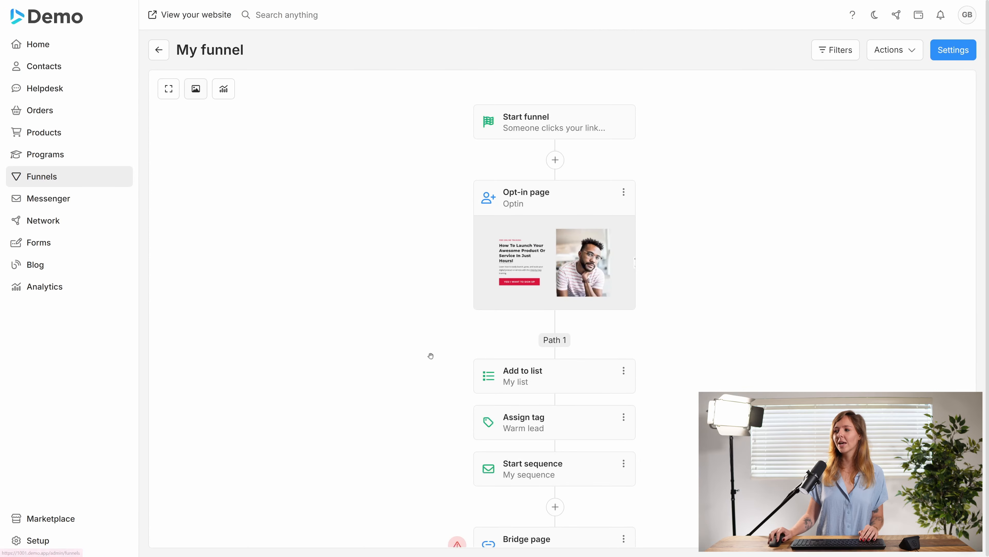
Publish the funnel's bridge page (Bridge1) from its page editor and return to the funnel
scroll(430, 394, "down", 4)
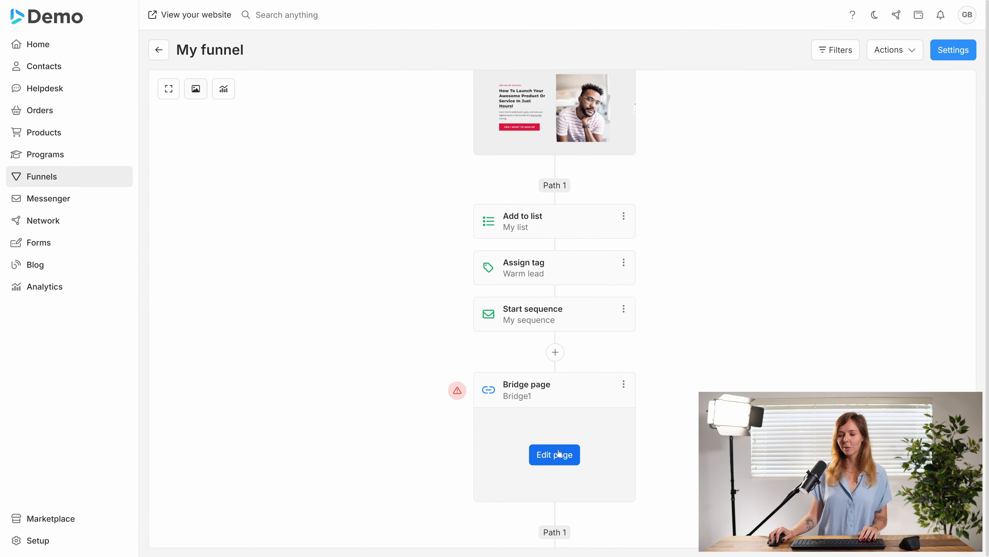
mouse_move(450, 393)
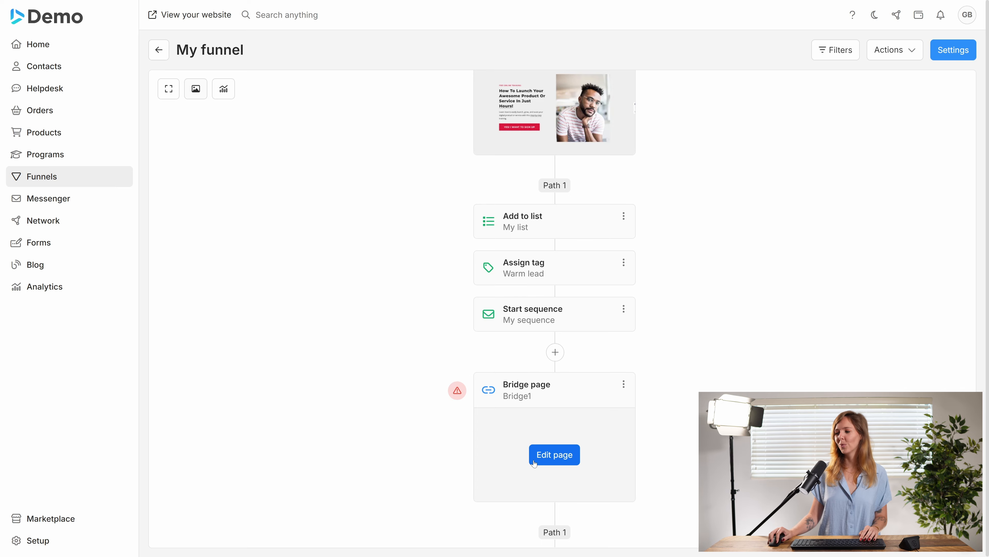
left_click(538, 454)
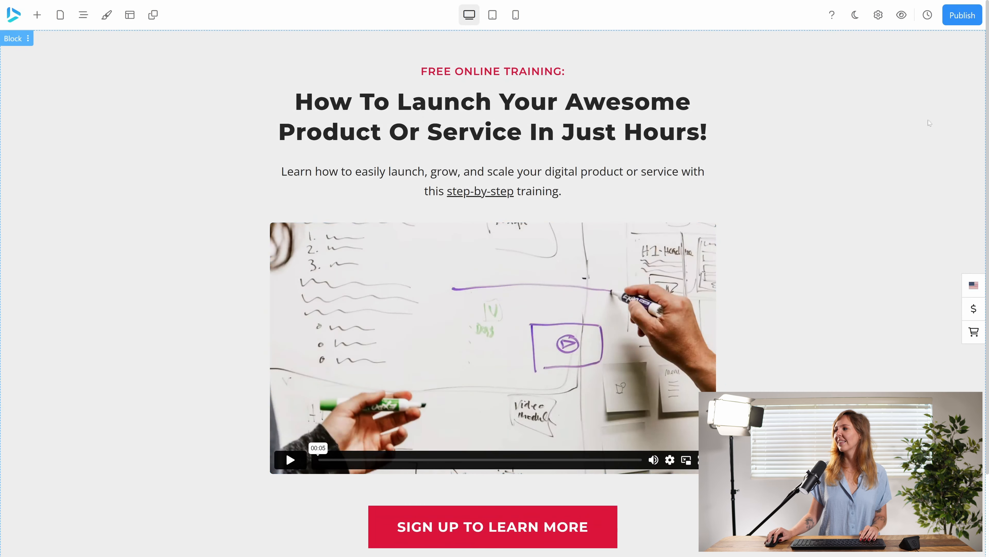
left_click(961, 15)
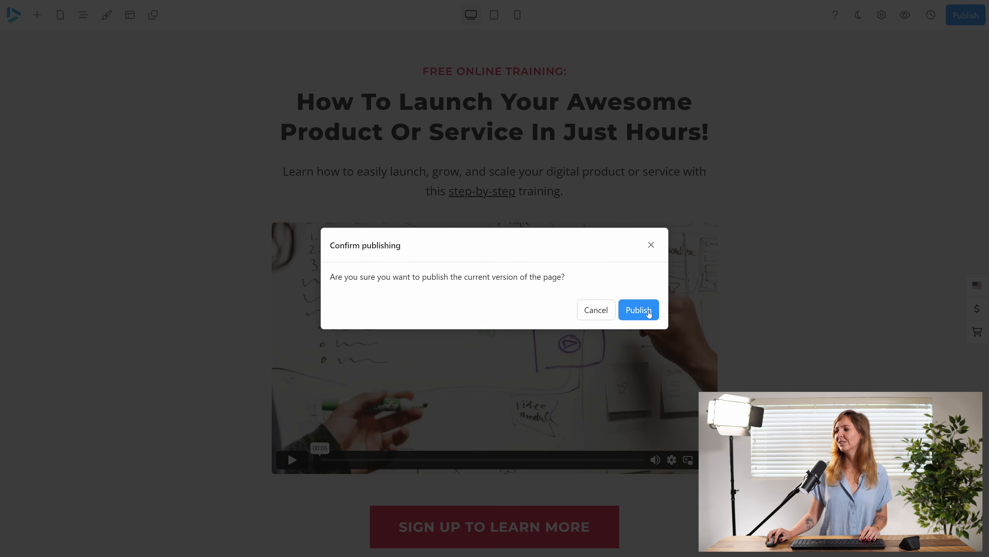
left_click(639, 311)
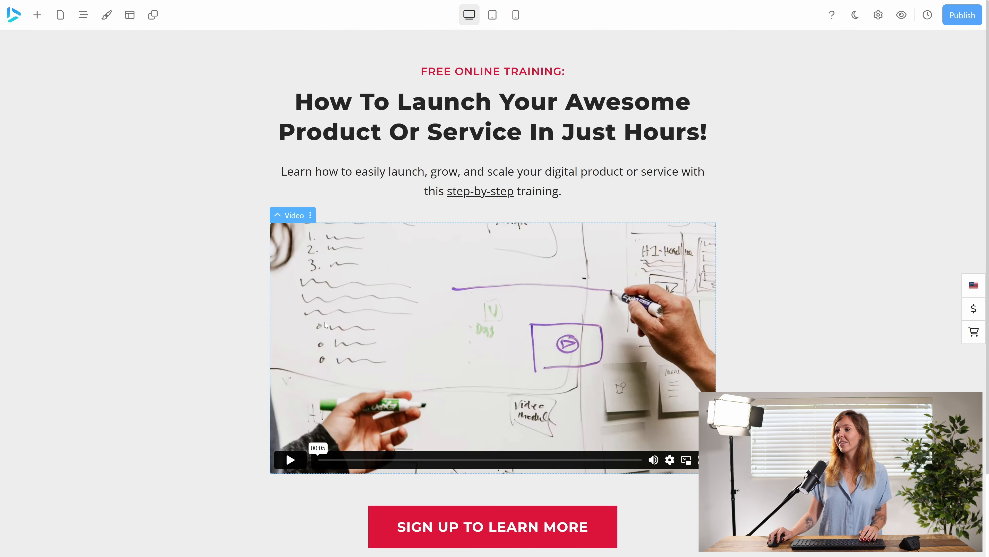
left_click(14, 16)
Apply the Home page template from Sales #1 to the funnel's sales page, replacing both content and style
scroll(412, 344, "down", 15)
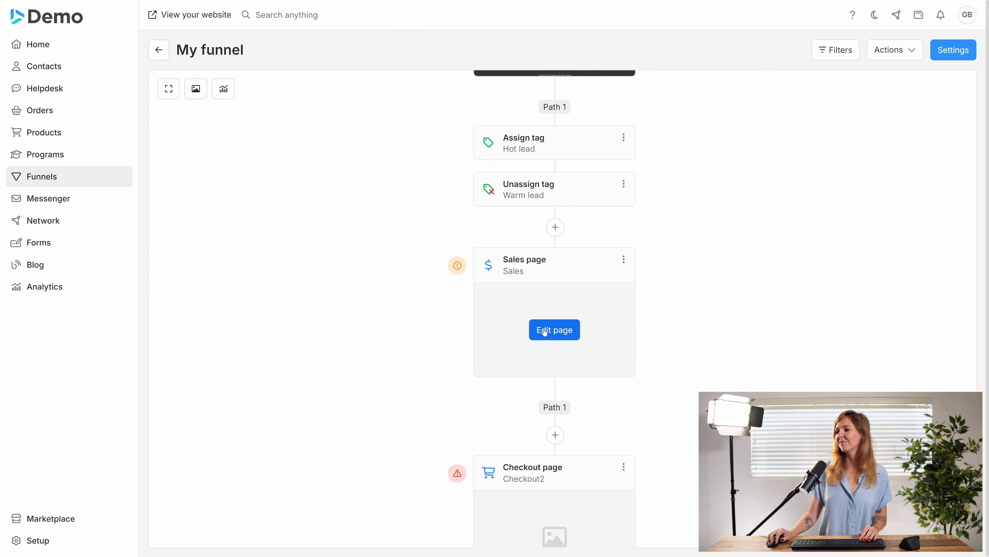
left_click(546, 330)
left_click(492, 309)
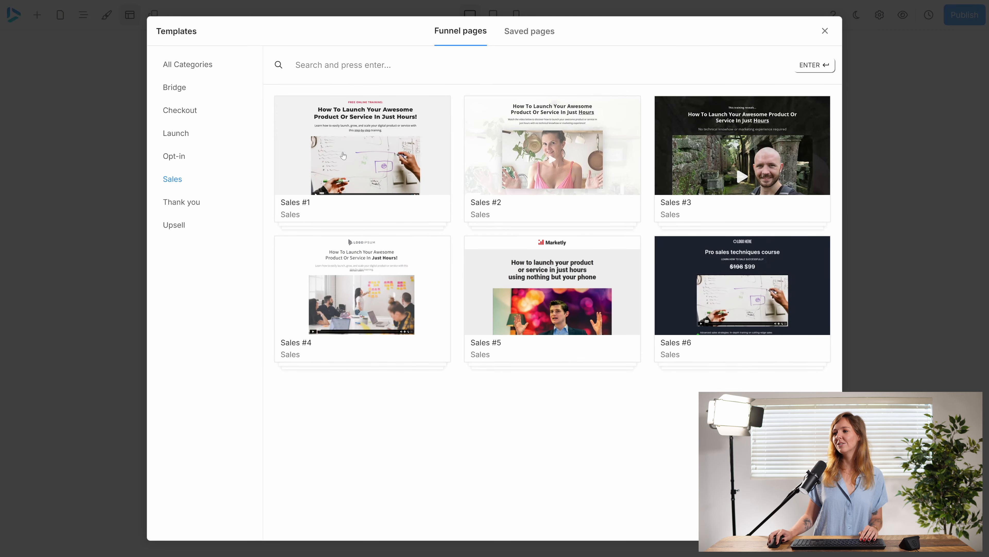
left_click(343, 155)
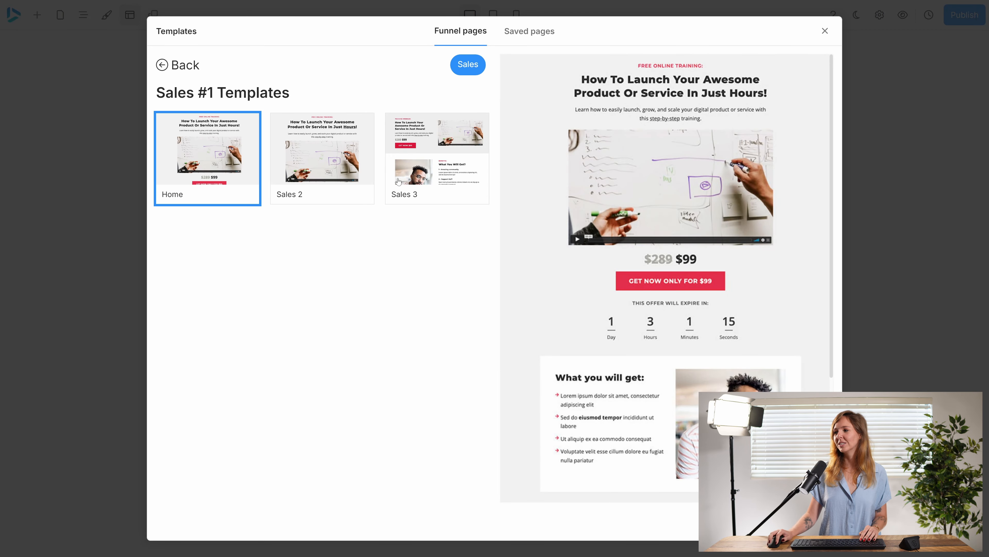
scroll(706, 337, "down", 5)
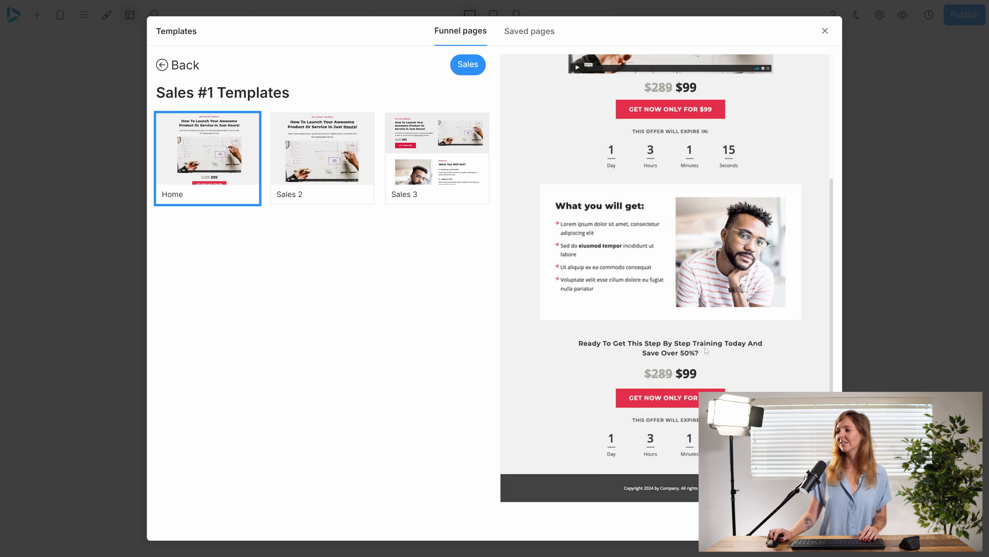
scroll(705, 348, "up", 5)
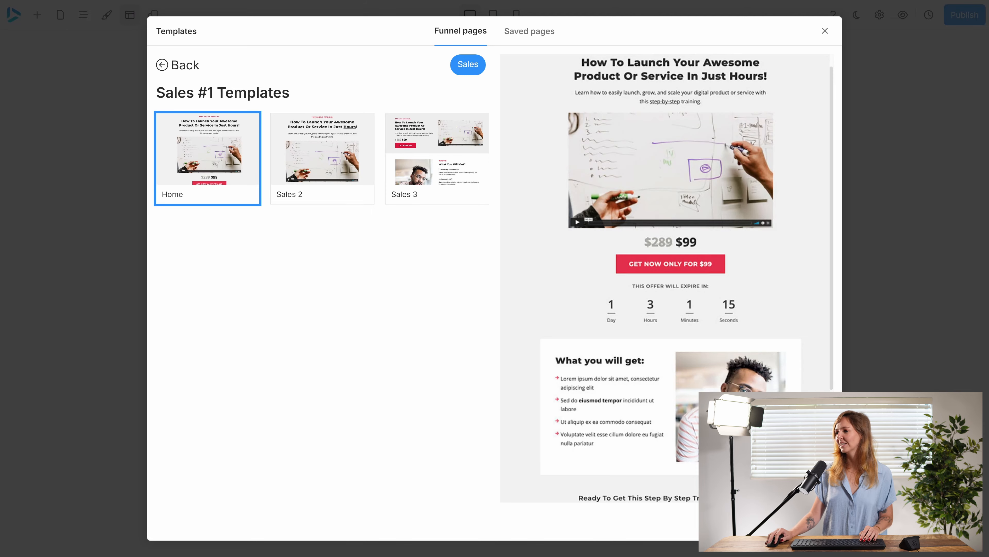
left_click(512, 381)
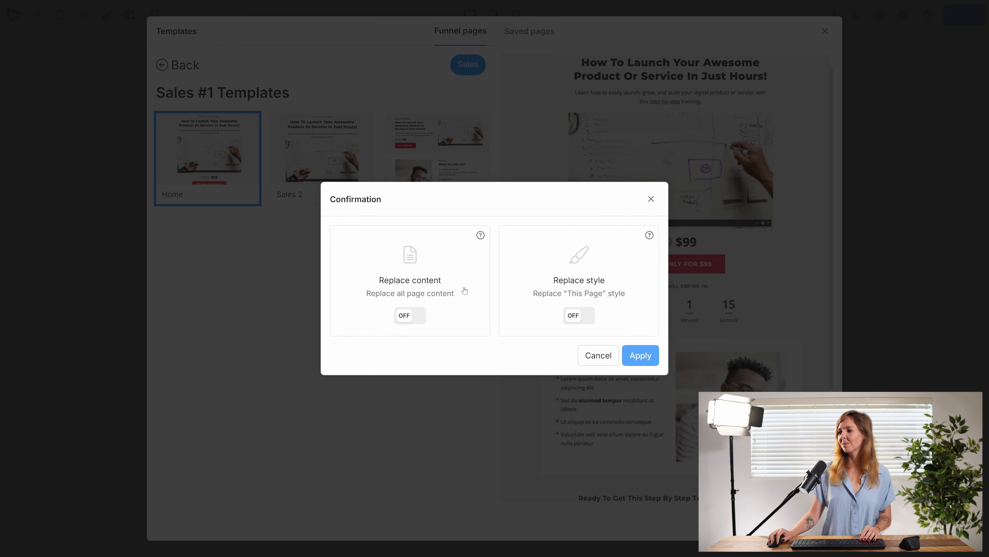
left_click(416, 315)
left_click(584, 315)
left_click(633, 356)
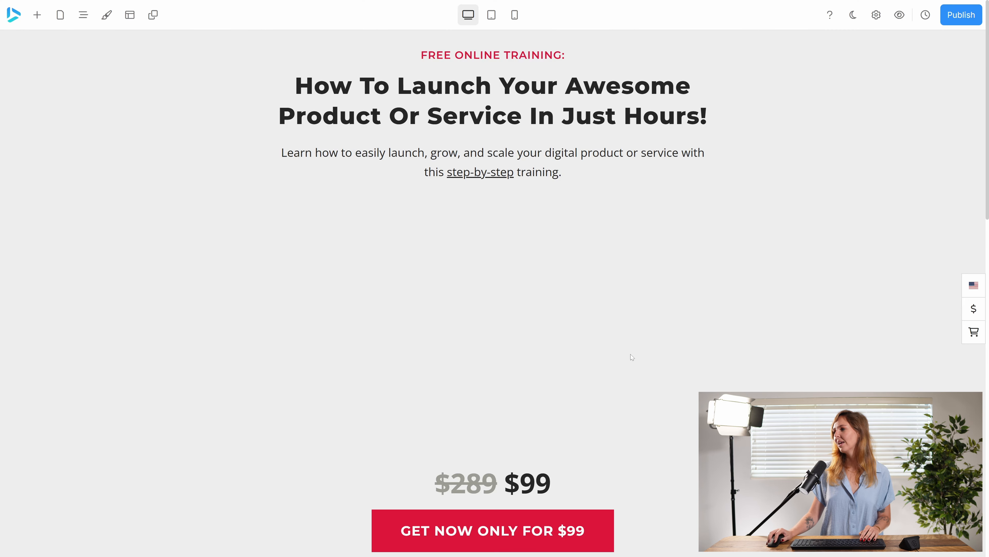
Publish the sales page and check the redirect setting of its upper GET NOW ONLY FOR $99 button
left_click(960, 16)
left_click(648, 311)
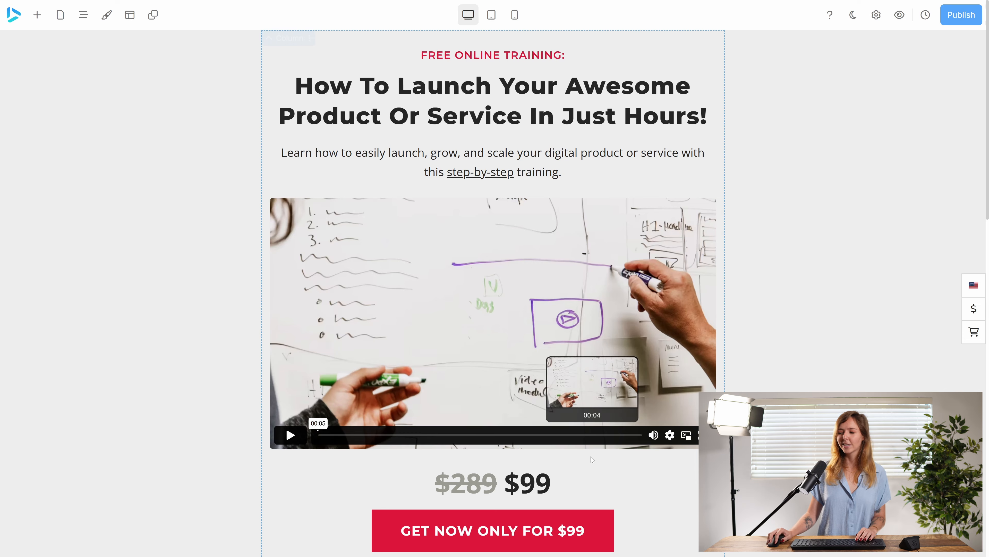
left_click(478, 534)
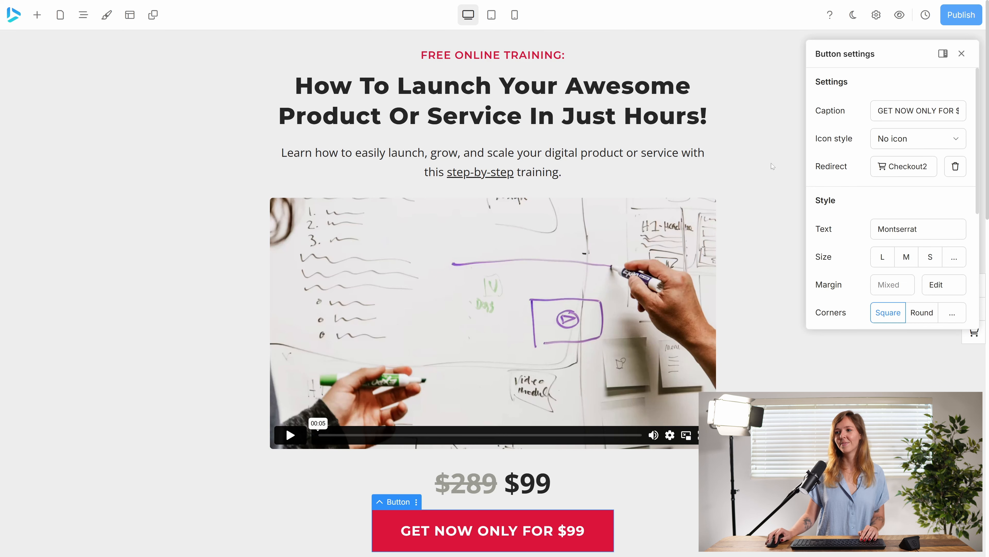
left_click(14, 16)
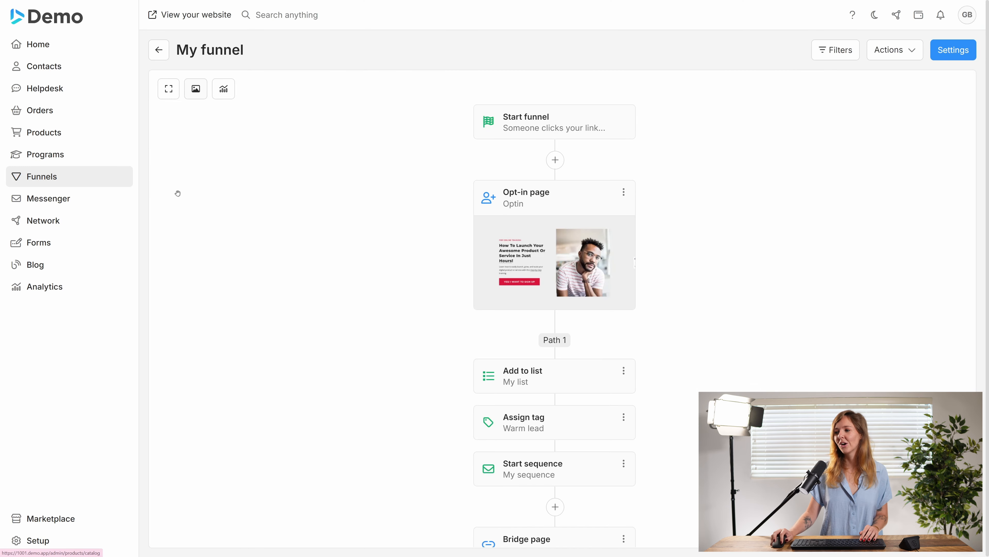
Open the funnel's checkout page (Checkout2) for editing and bring up the Checkout #1 template set
scroll(431, 363, "down", 10)
scroll(427, 365, "down", 5)
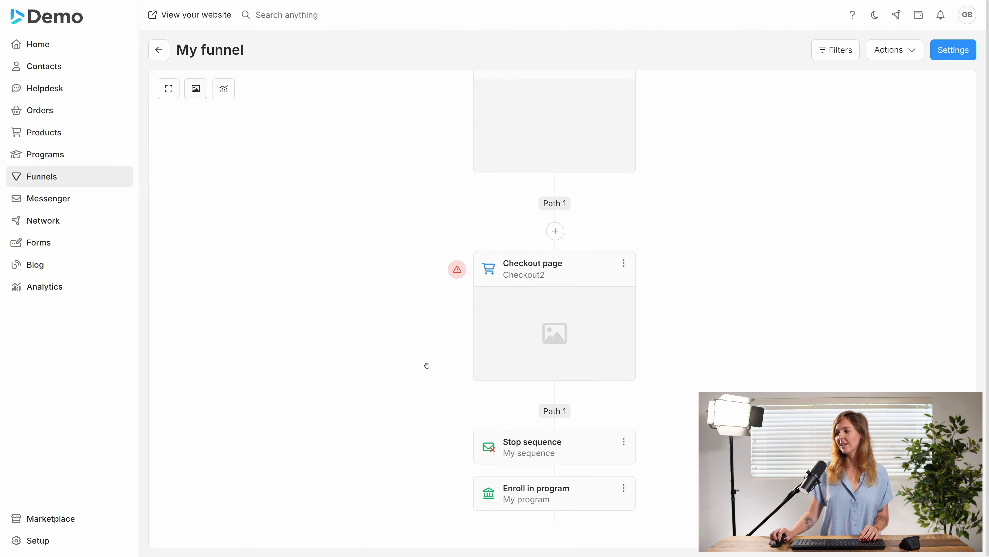
mouse_move(553, 306)
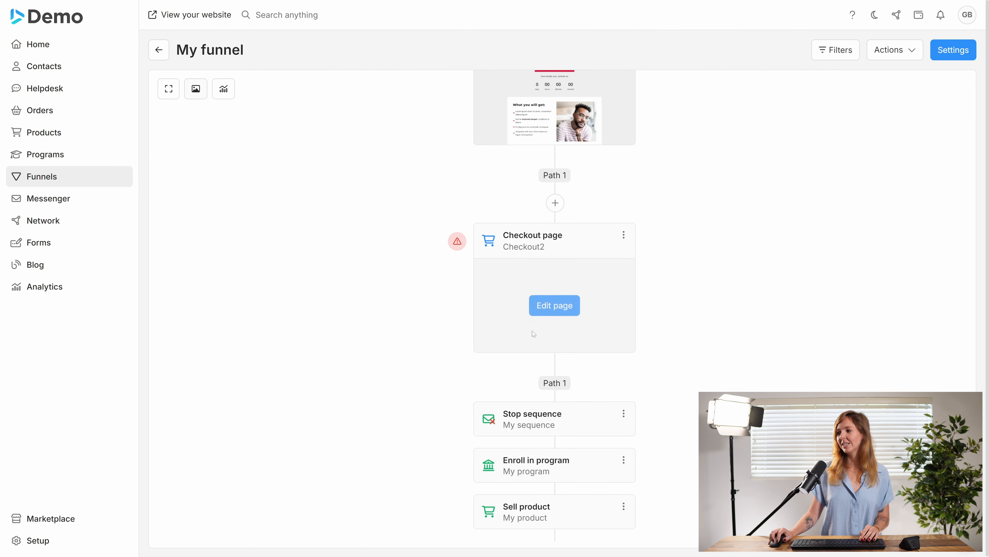
left_click(550, 310)
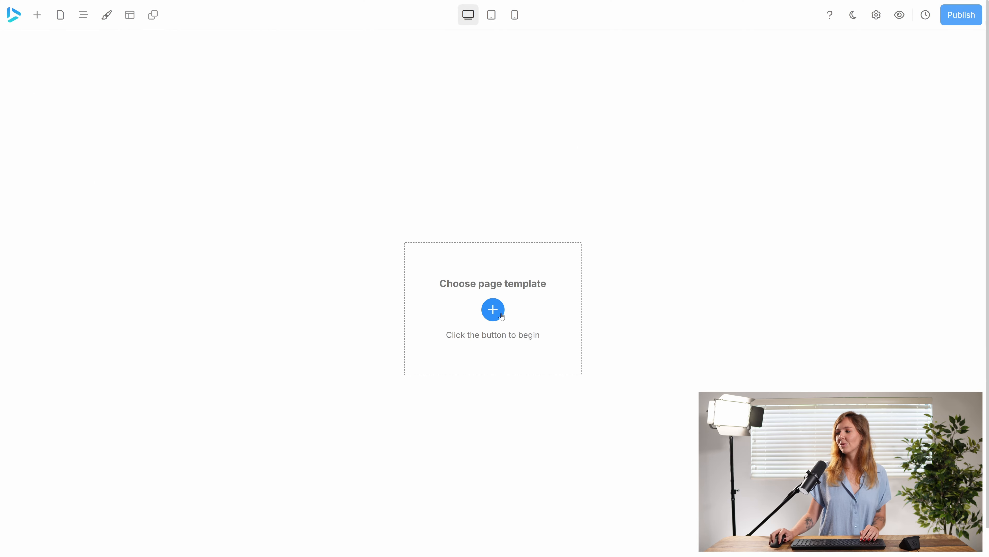
left_click(488, 314)
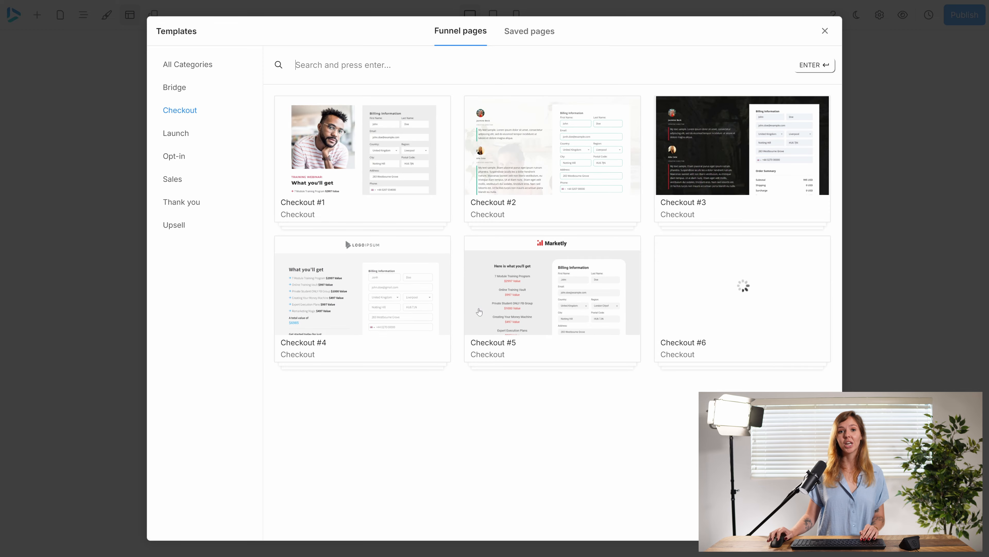
left_click(396, 179)
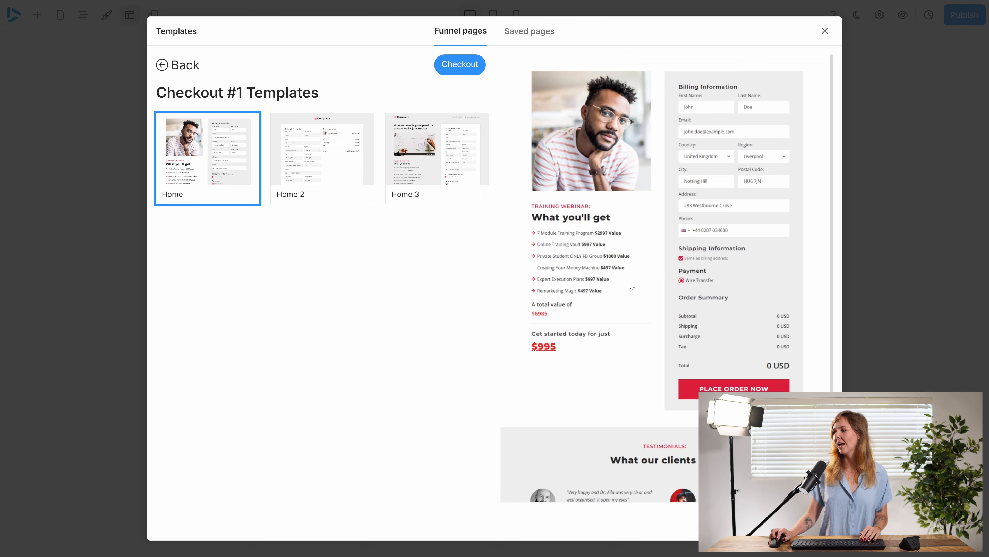
Preview the Checkout #1 layouts and apply Home 3 to the checkout page, replacing both content and style
scroll(607, 340, "down", 5)
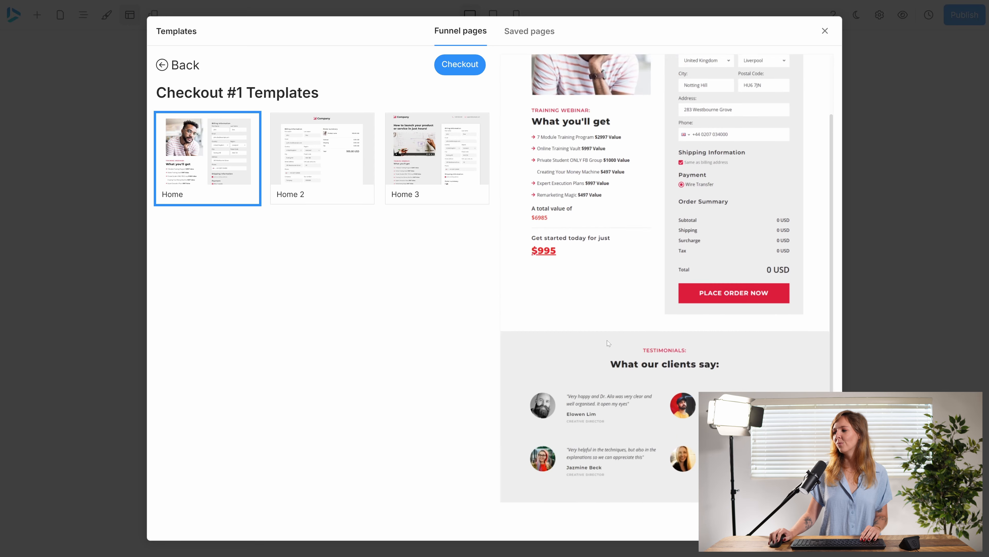
scroll(606, 343, "up", 5)
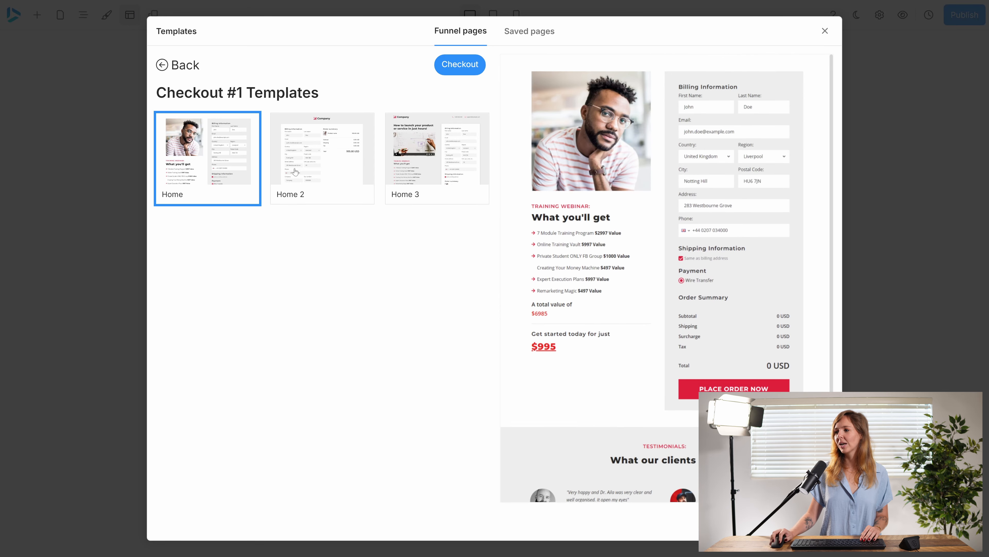
left_click(318, 147)
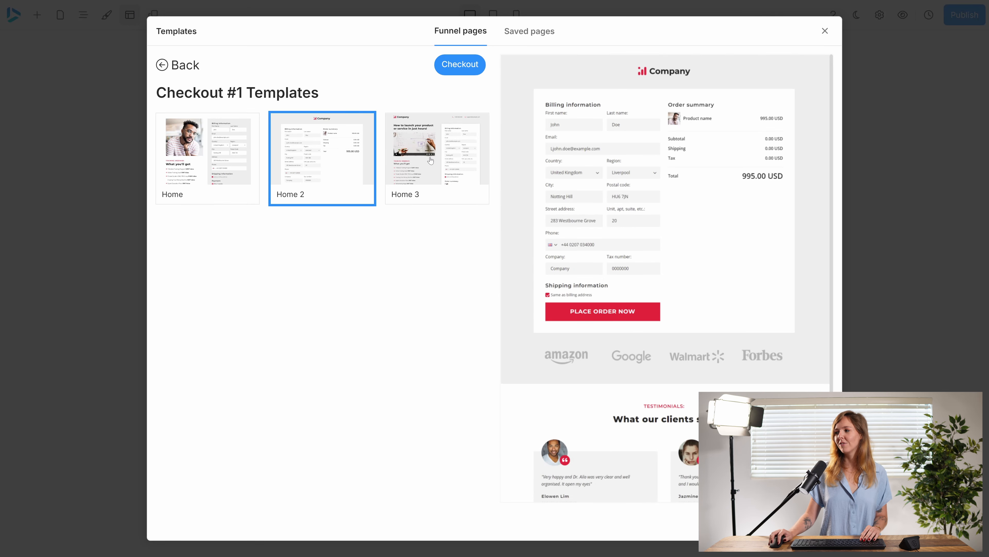
left_click(431, 160)
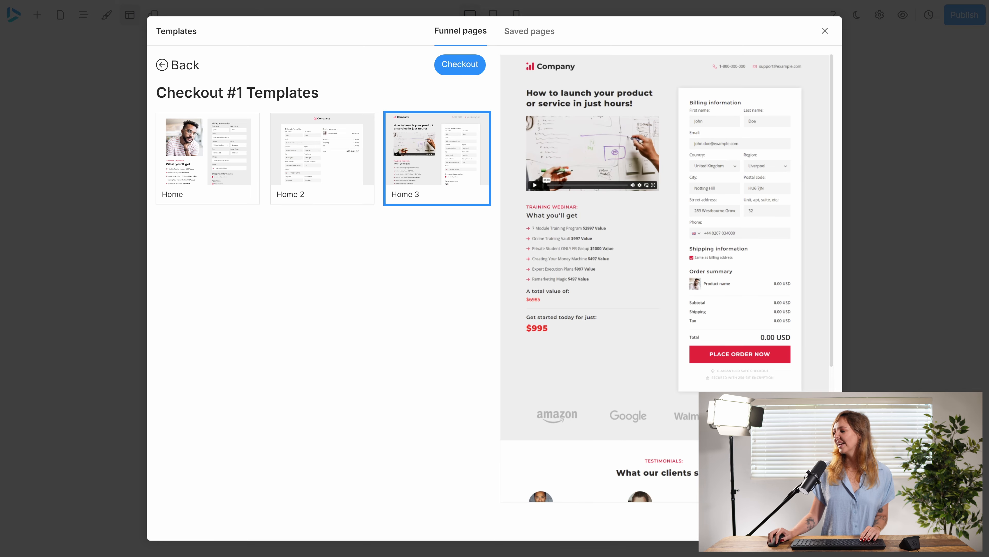
left_click(814, 521)
left_click(418, 296)
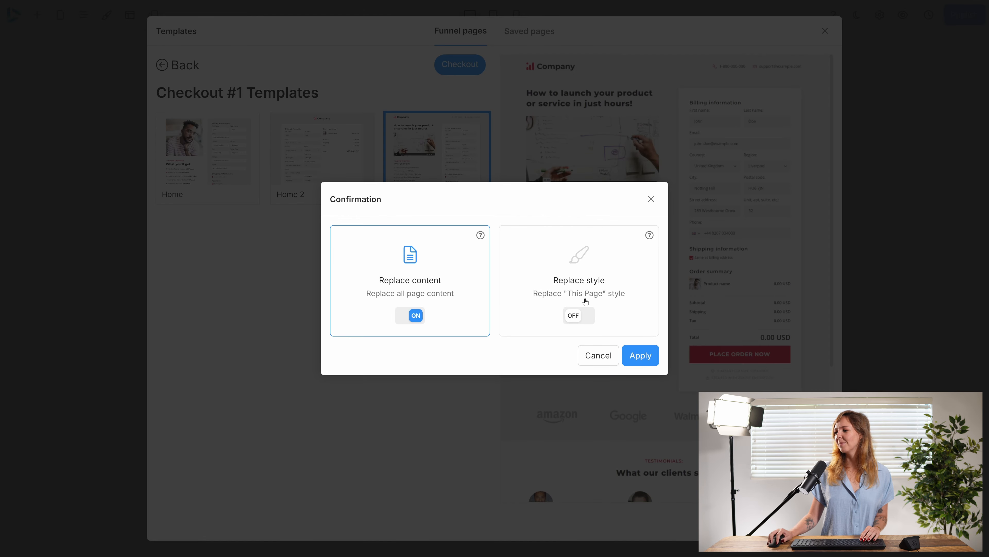
left_click(585, 304)
left_click(648, 356)
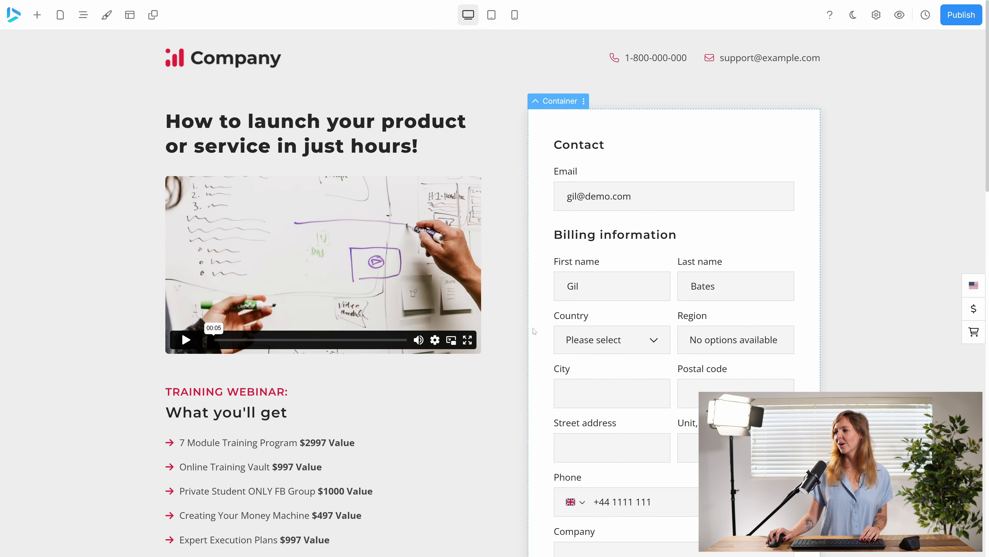
Publish the checkout page and review its billing fields and order summary
left_click(961, 15)
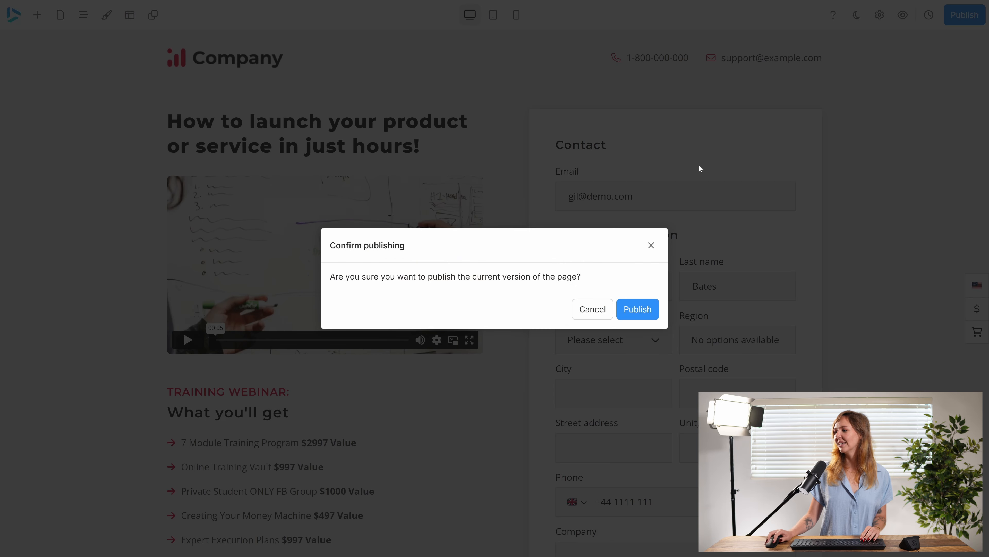
left_click(654, 309)
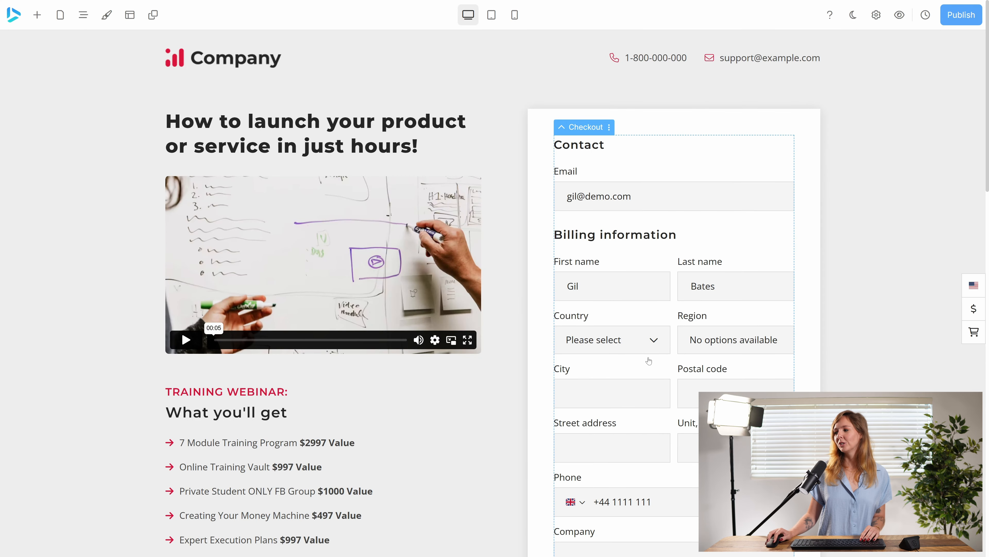
scroll(650, 388, "down", 1)
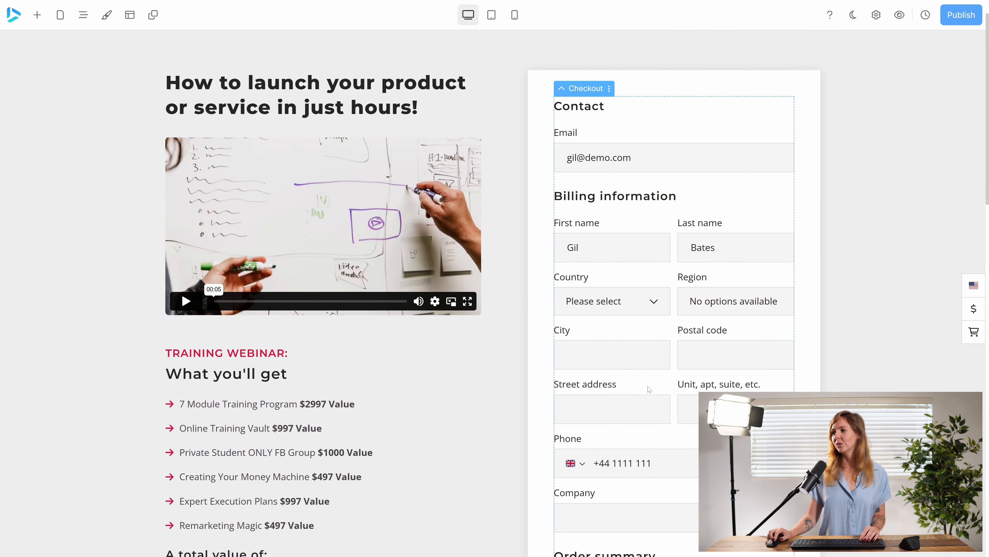
scroll(649, 388, "down", 5)
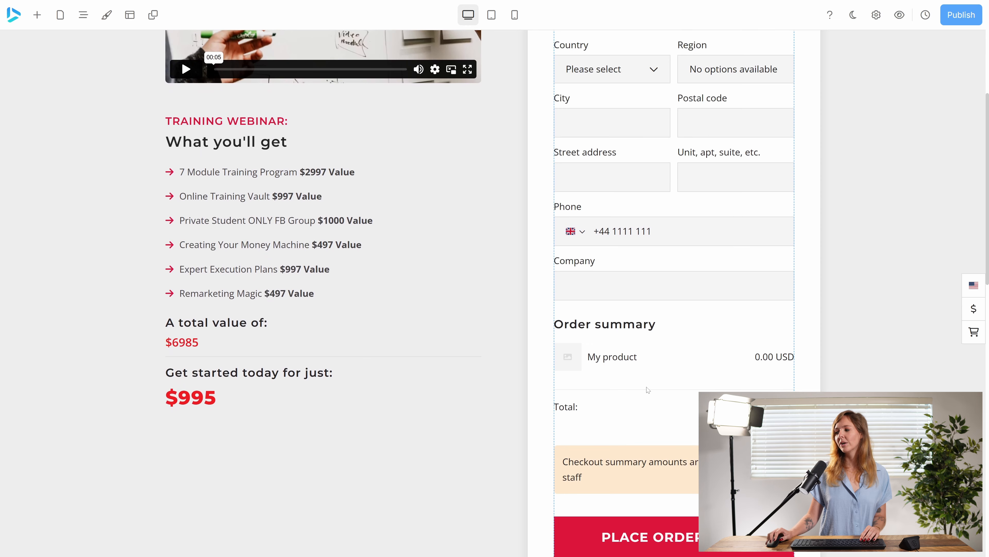
scroll(651, 387, "up", 6)
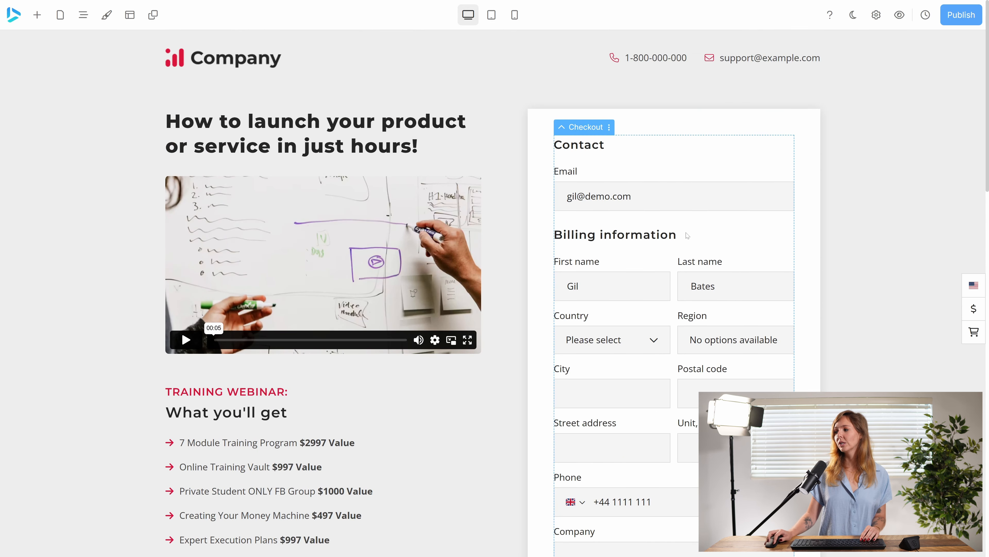
Open the checkout form's settings and examine the options from Redirect down to the offer bump product
left_click(687, 236)
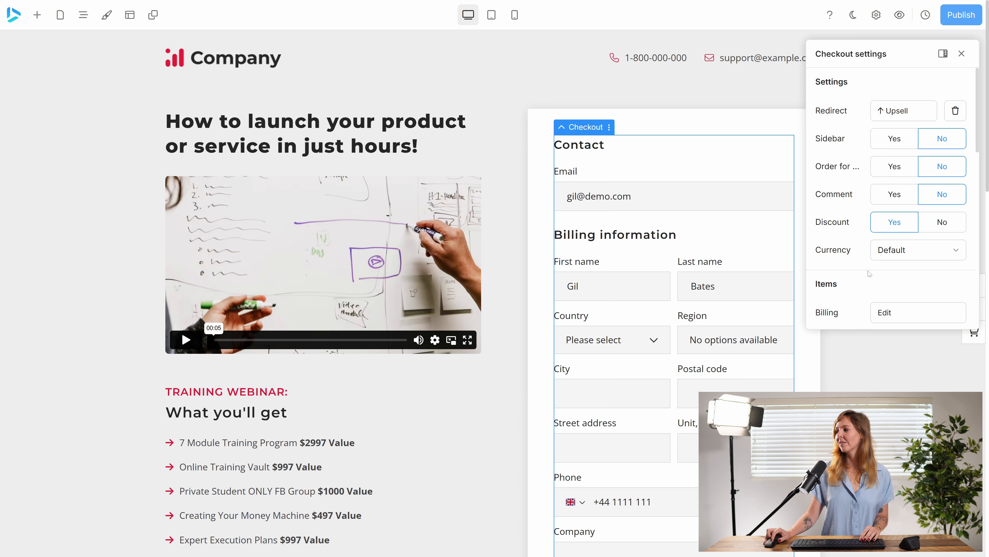
scroll(874, 274, "down", 2)
scroll(874, 274, "down", 2)
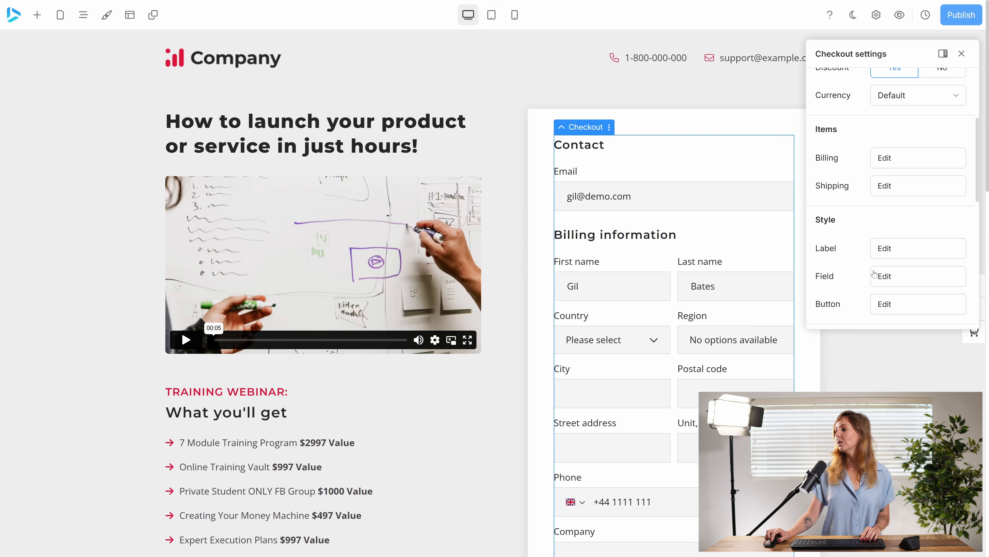
scroll(873, 273, "down", 4)
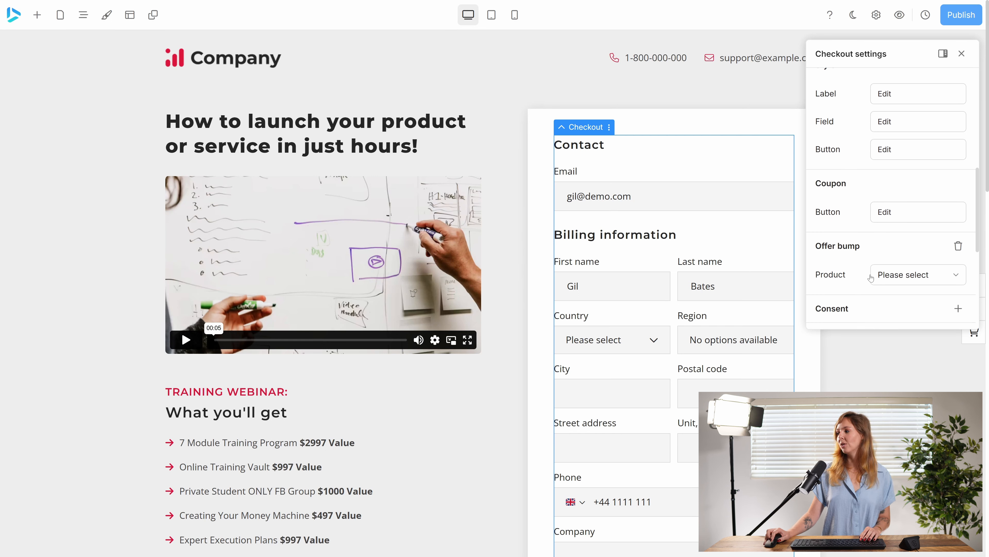
scroll(874, 274, "down", 2)
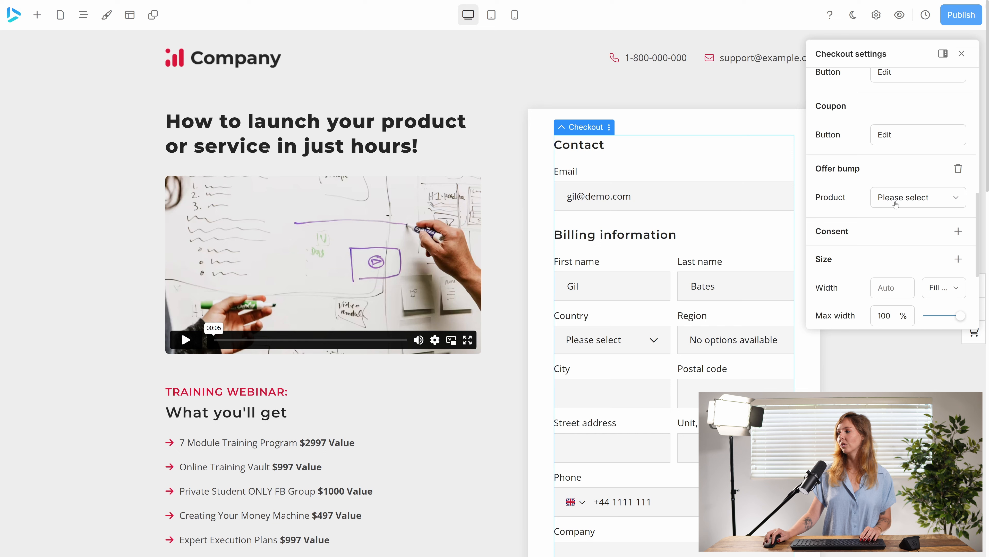
Examine the remaining checkout form settings, including which billing and shipping fields are shown or hidden
scroll(853, 271, "down", 4)
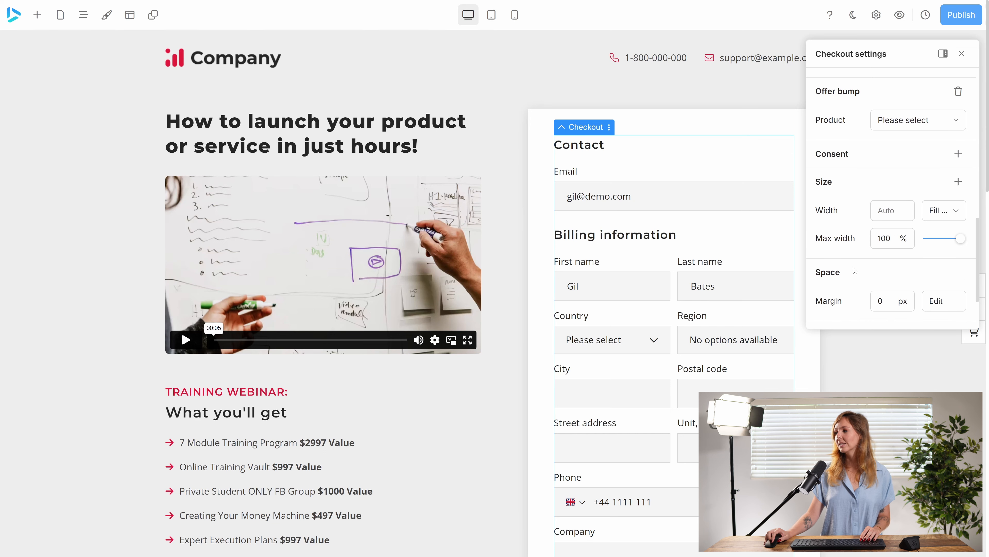
scroll(855, 270, "up", 10)
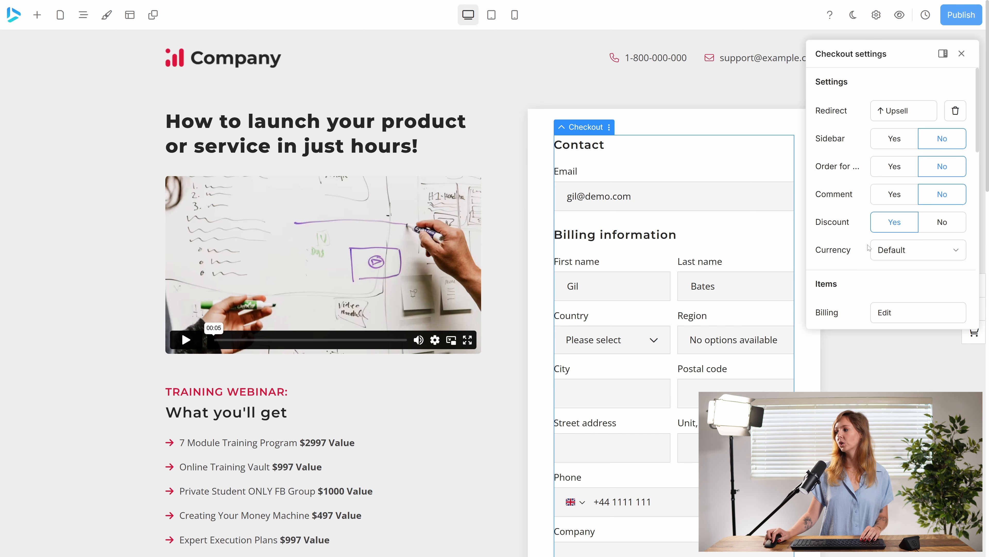
scroll(868, 248, "down", 2)
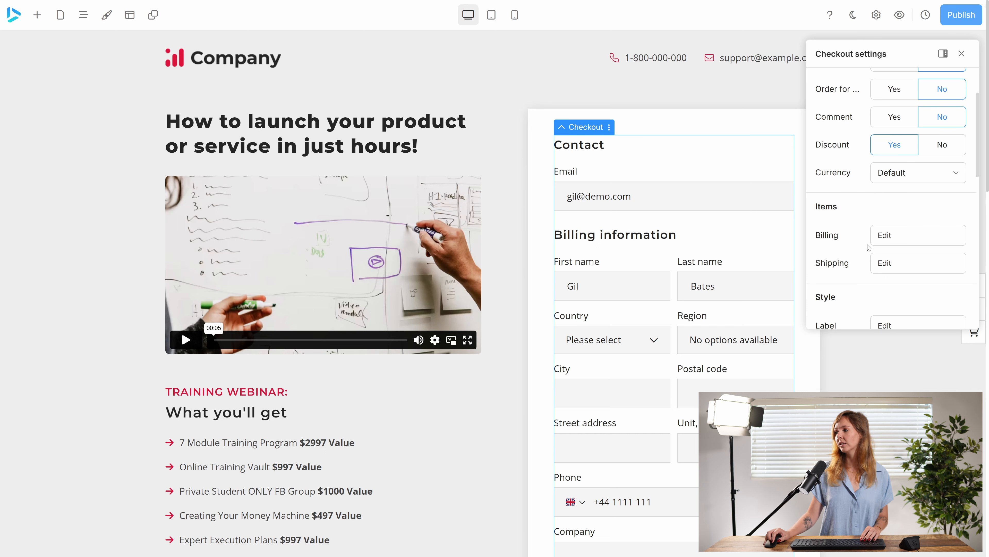
left_click(892, 241)
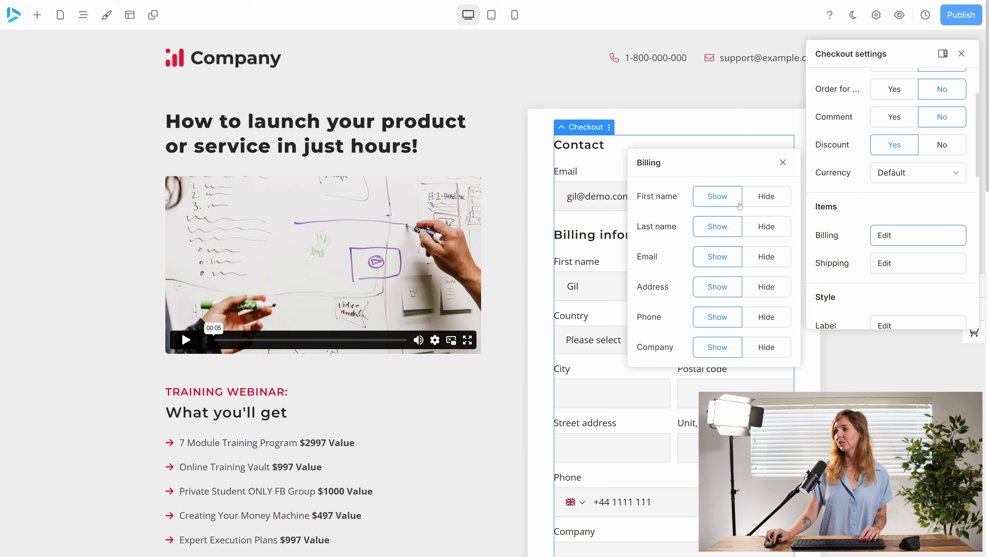
left_click(783, 162)
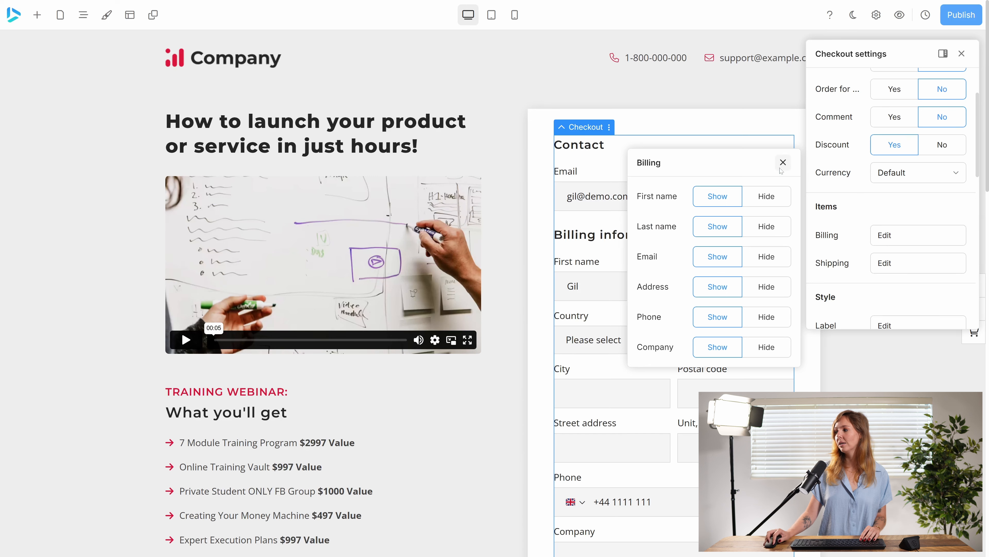
left_click(871, 266)
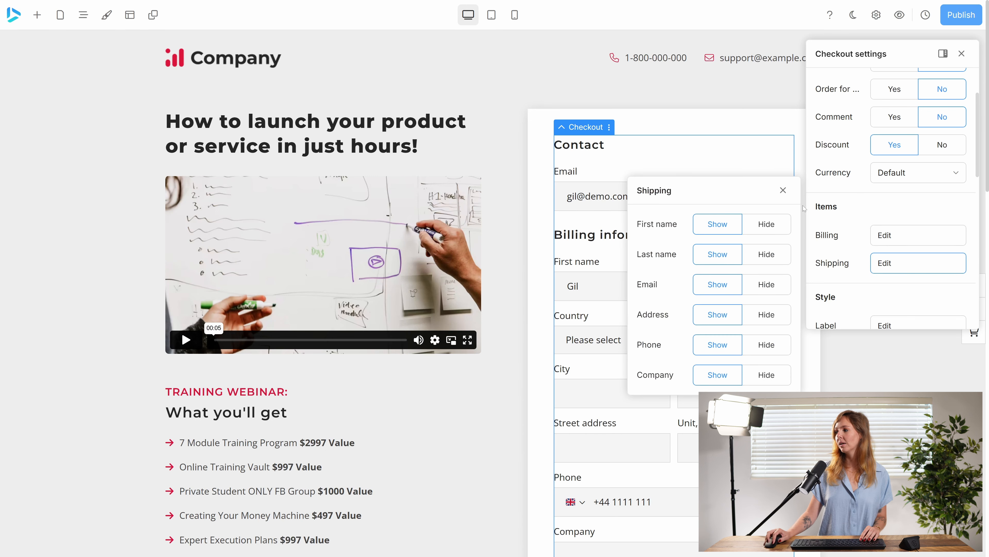
left_click(783, 190)
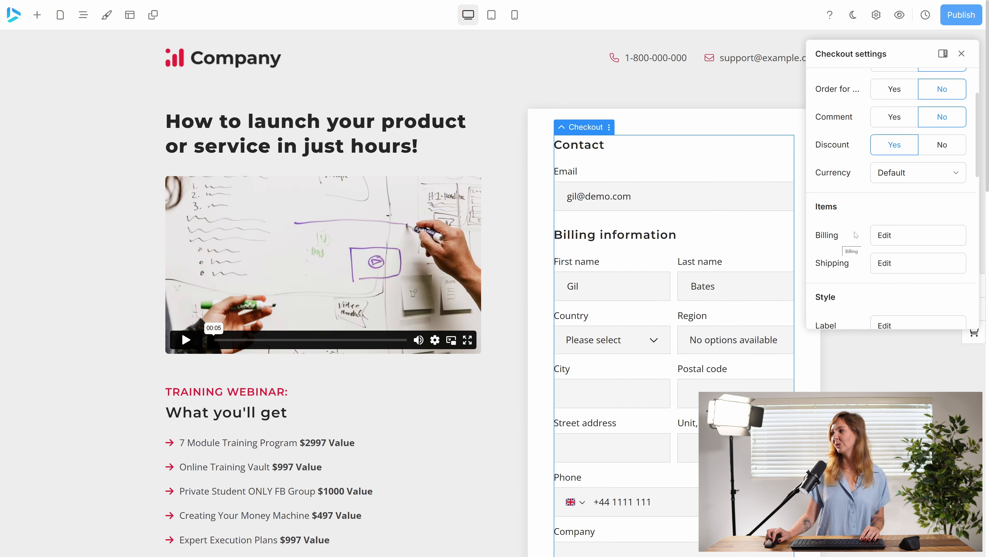
scroll(856, 234, "up", 2)
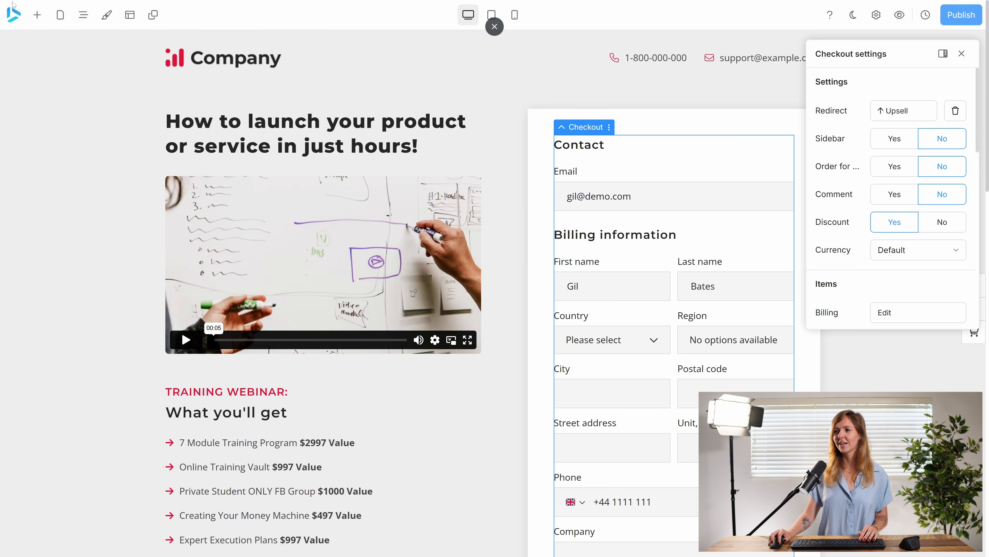
Return to the funnel, open its upsell page for editing and bring up the Upsell #1 template set
left_click(14, 12)
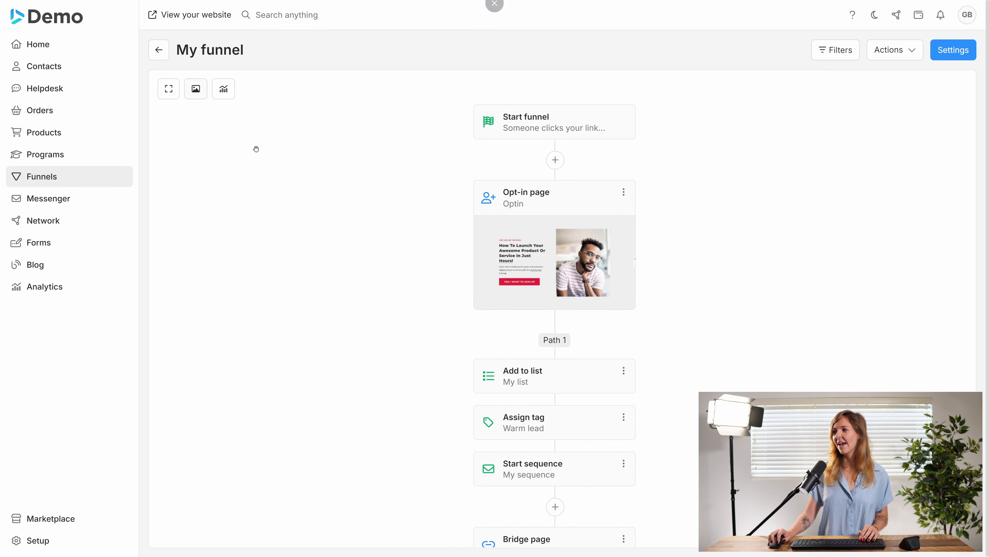
scroll(391, 272, "down", 10)
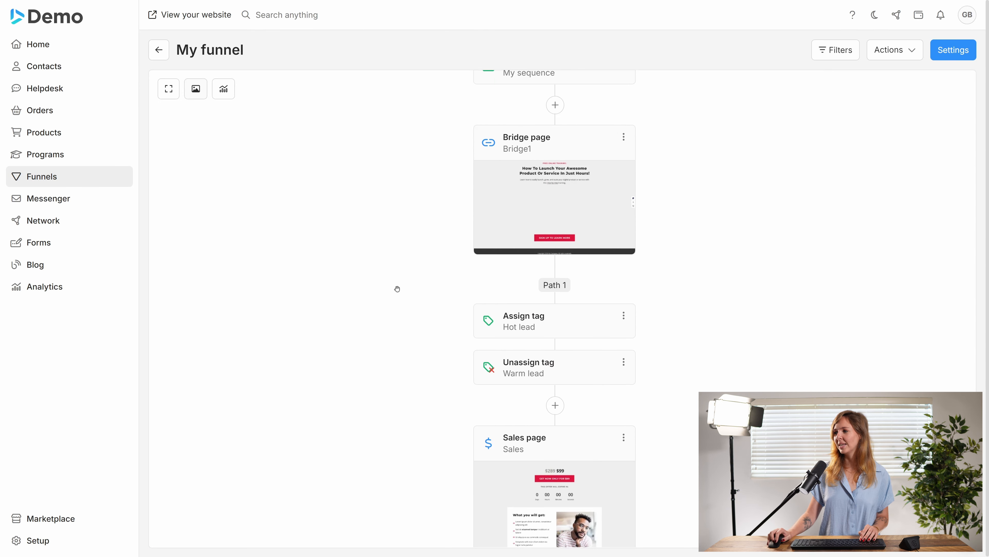
scroll(398, 288, "down", 15)
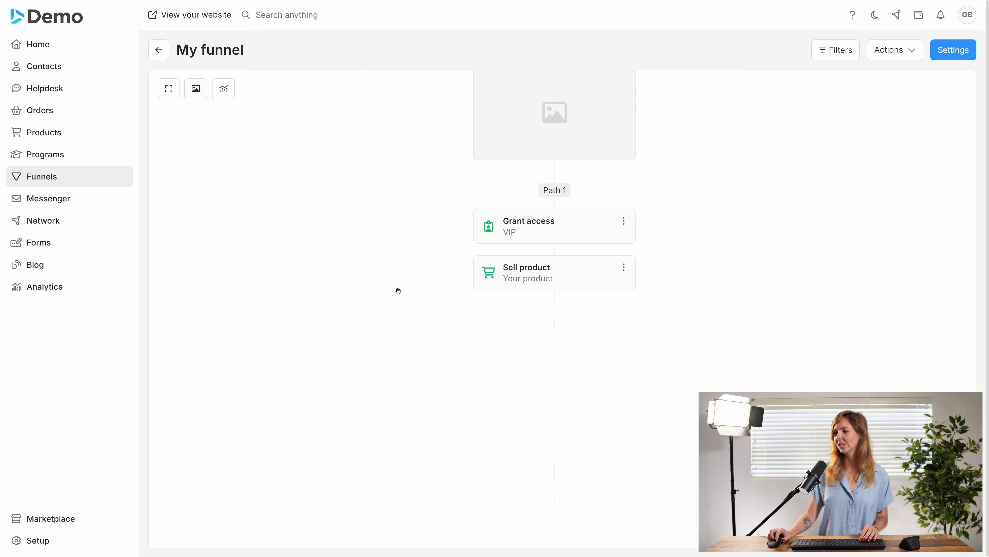
scroll(397, 292, "down", 1)
scroll(406, 291, "up", 3)
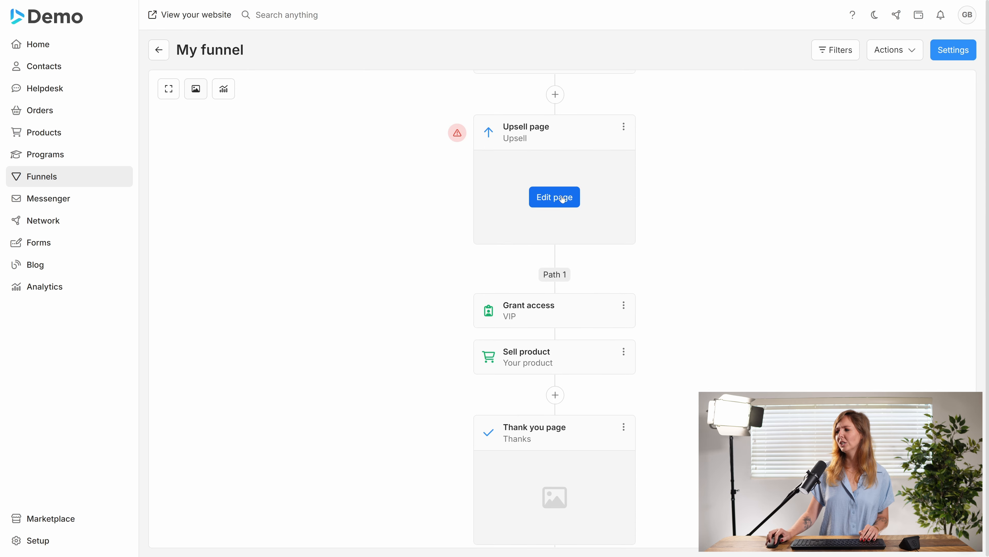
left_click(564, 197)
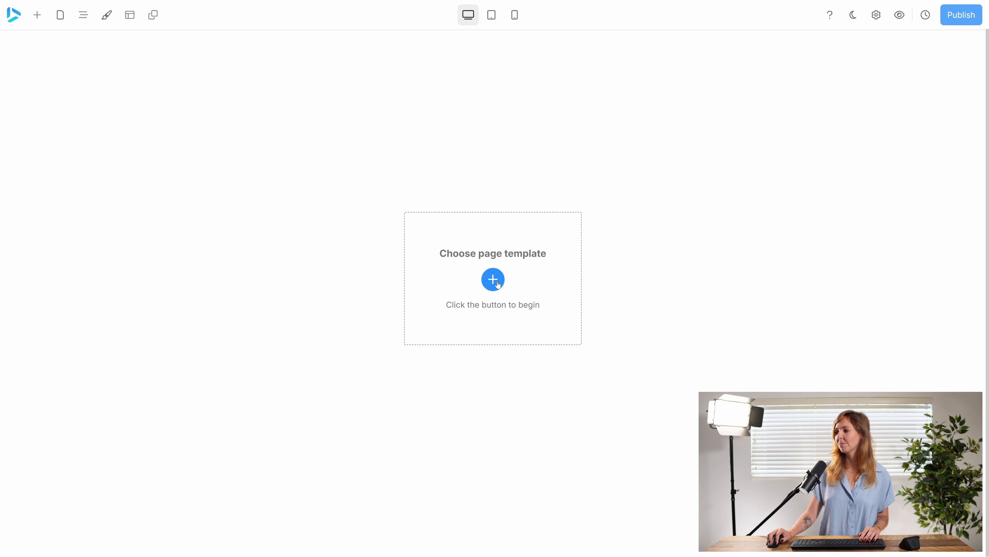
left_click(493, 280)
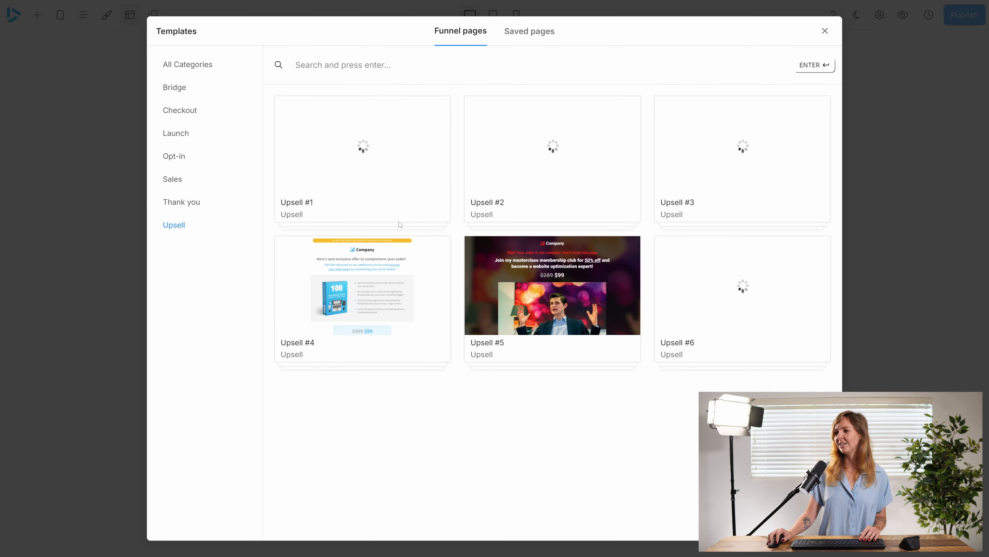
left_click(352, 172)
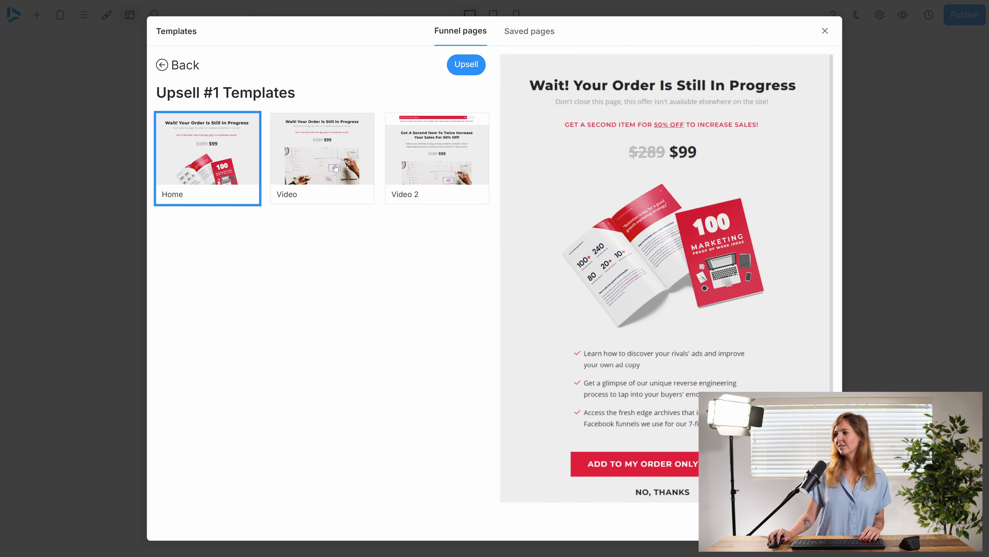
Compare the Upsell #1 layouts and apply Video 2 to the upsell page, replacing both content and style
left_click(335, 168)
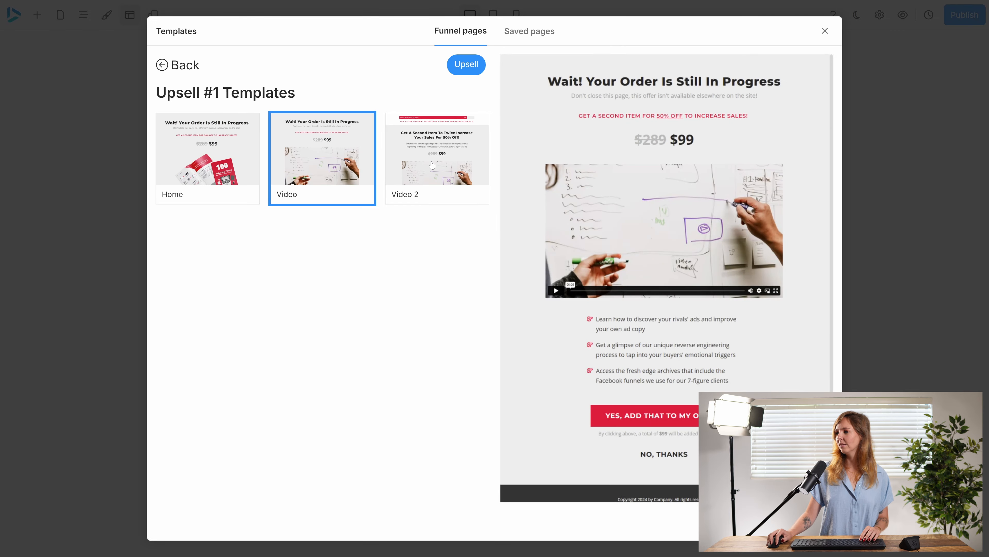
left_click(390, 171)
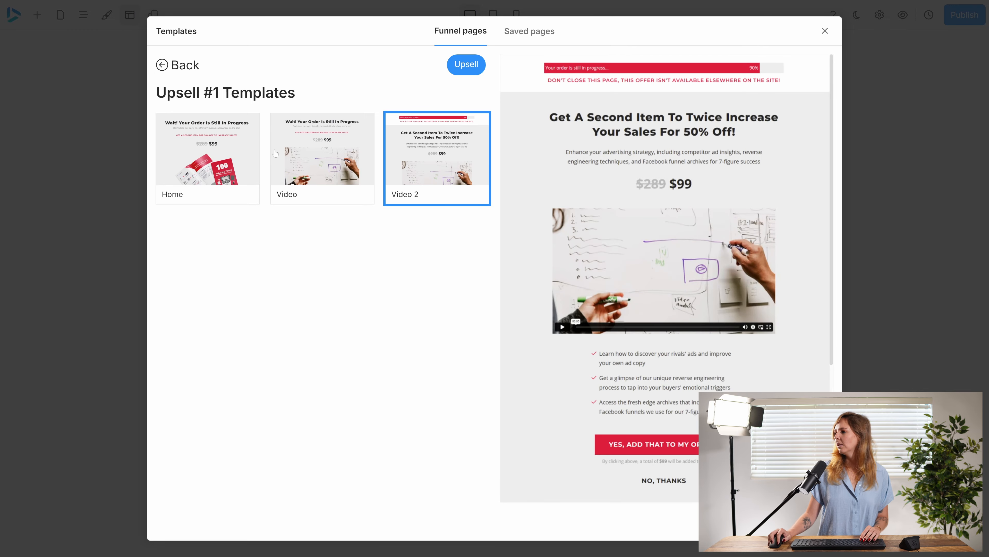
left_click(233, 163)
left_click(415, 165)
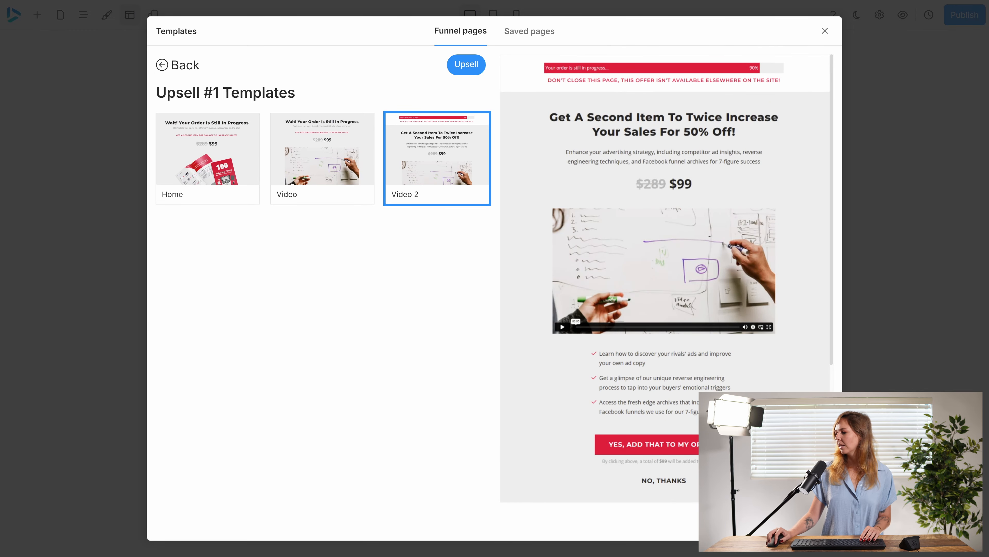
left_click(814, 520)
left_click(410, 315)
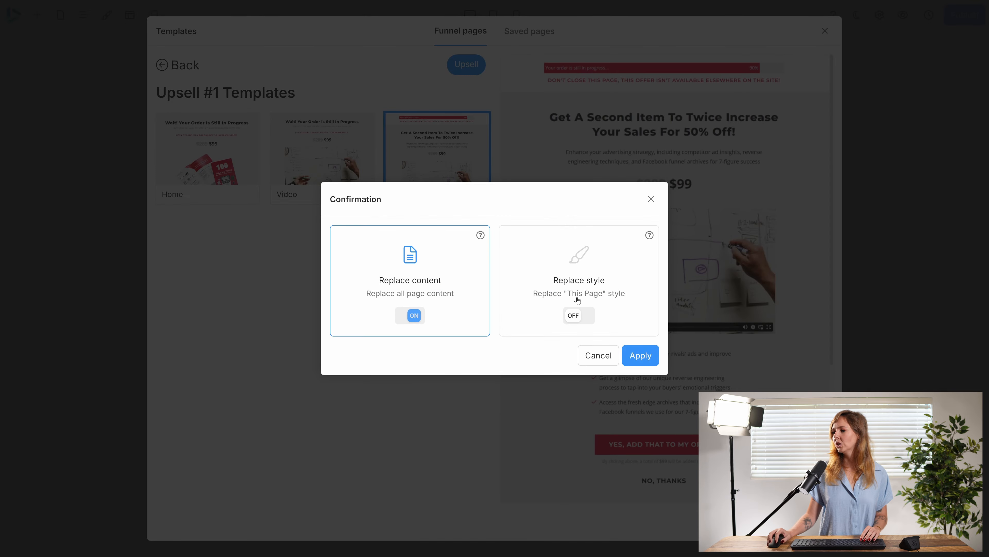
left_click(579, 315)
left_click(641, 355)
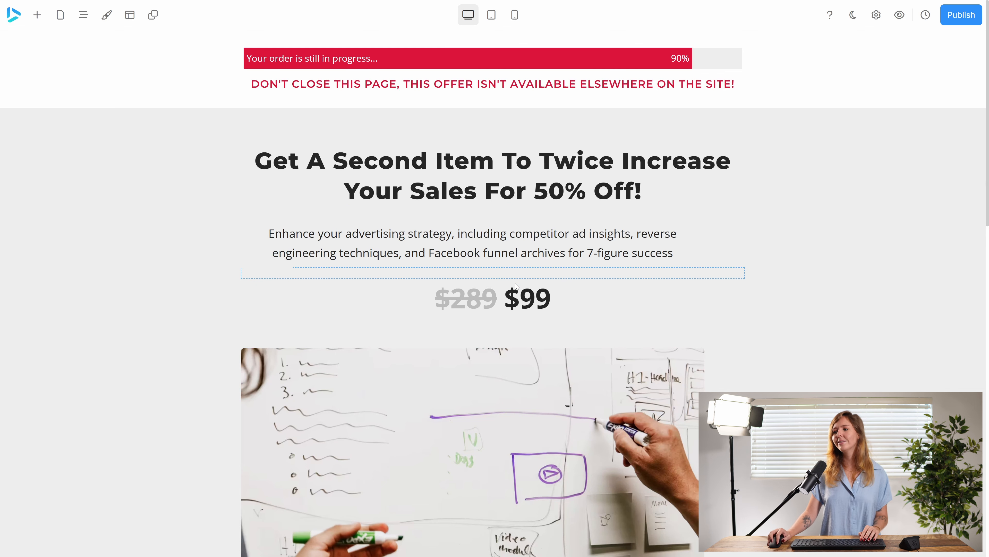
Change the offer price beside the struck-through $289 to $25 on the upsell page
left_click(521, 304)
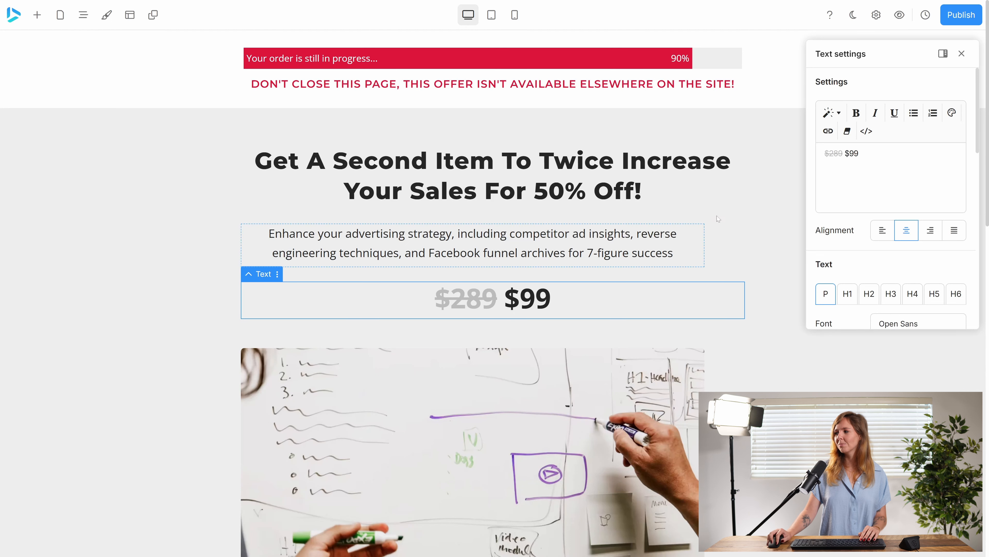
left_click(860, 154)
key("BackSpace")
key("BackSpace")
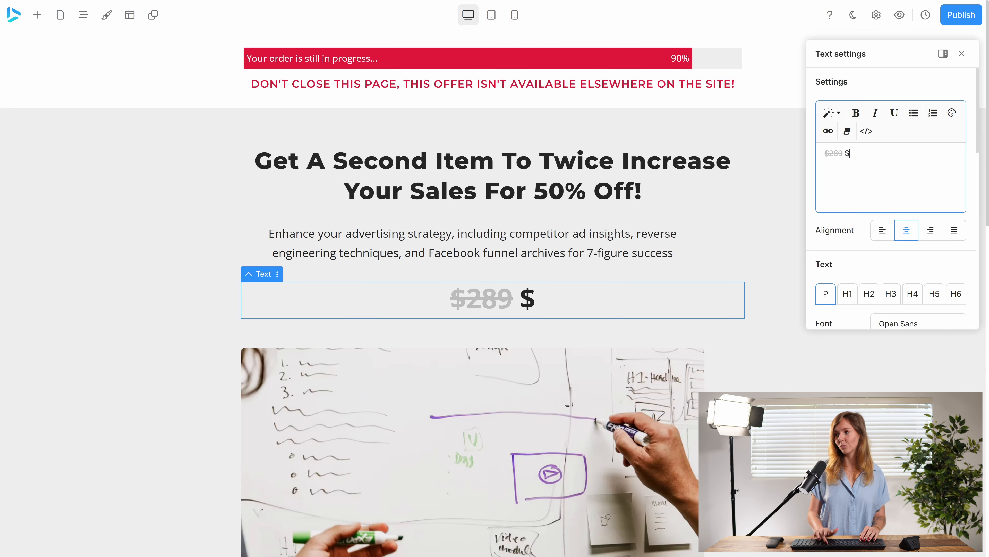
type("25")
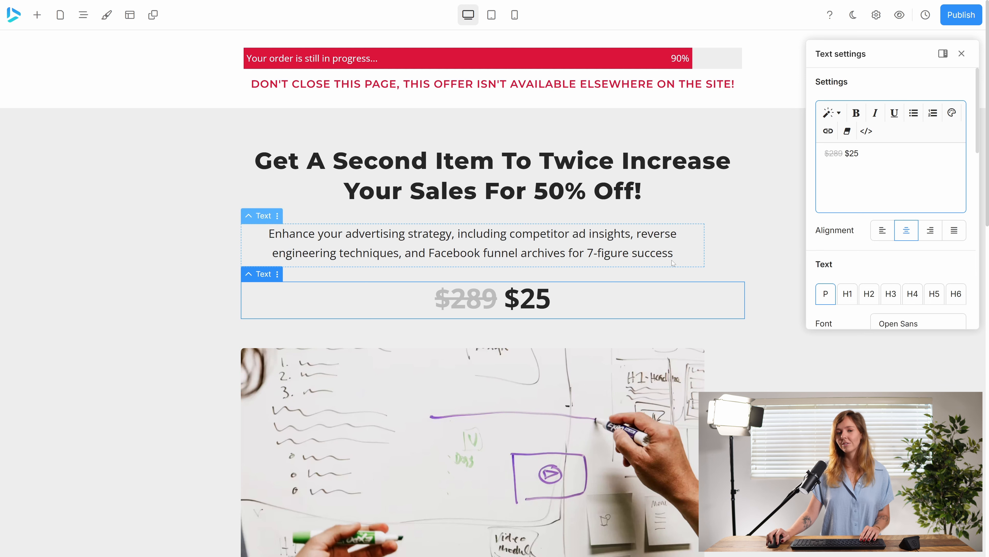
left_click(719, 241)
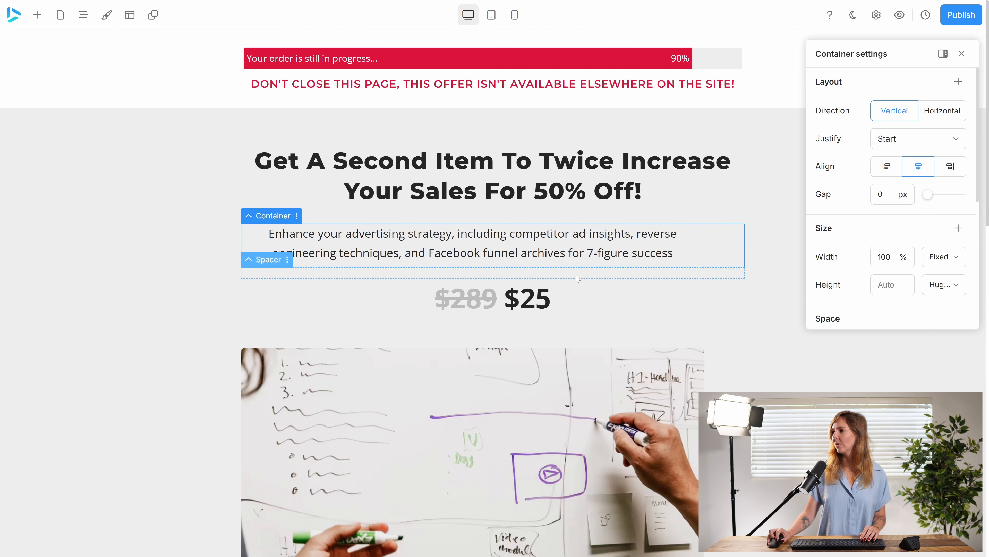
Examine the upsell page's main heading, benefits list, order button settings with its redirect, and testimonials
left_click(487, 180)
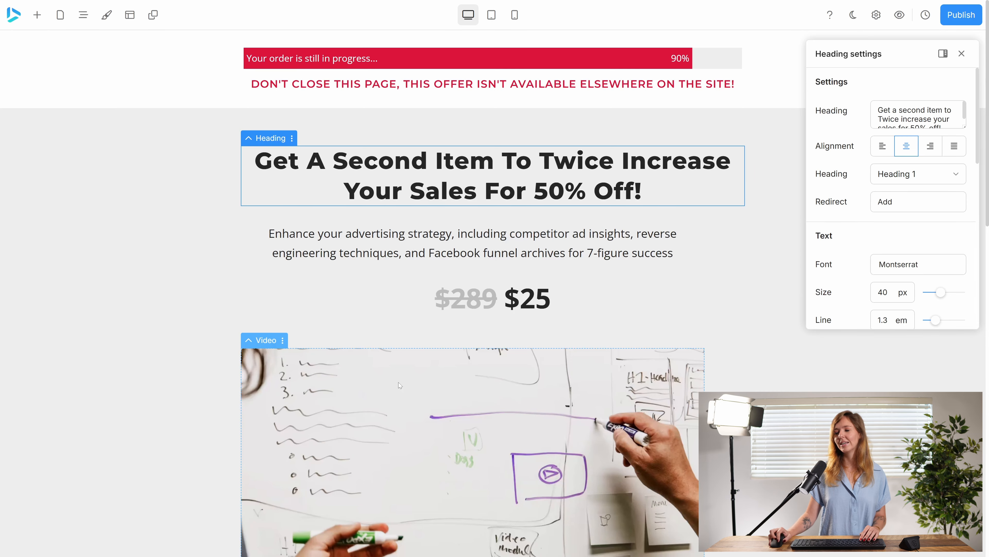
scroll(396, 389, "down", 8)
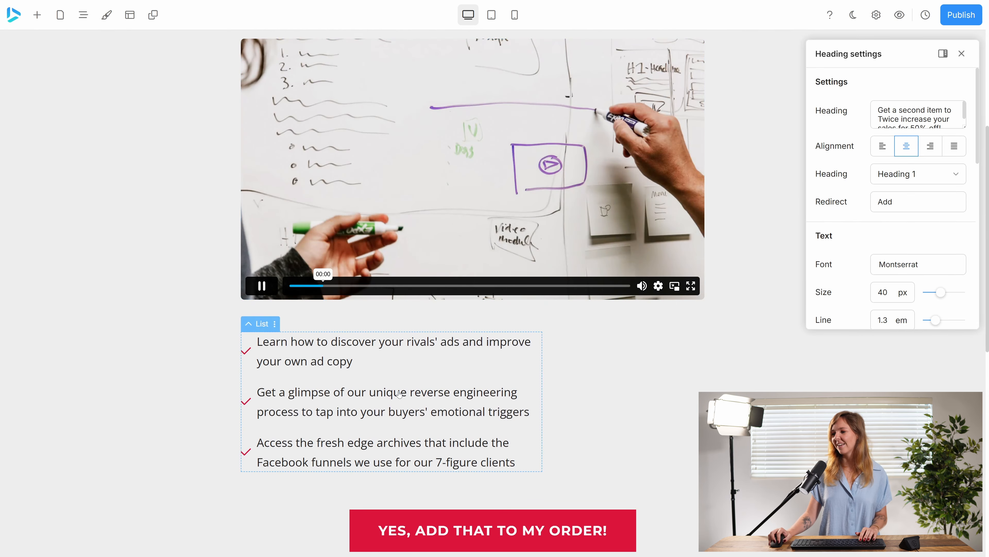
left_click(404, 393)
scroll(419, 393, "down", 3)
scroll(419, 392, "down", 2)
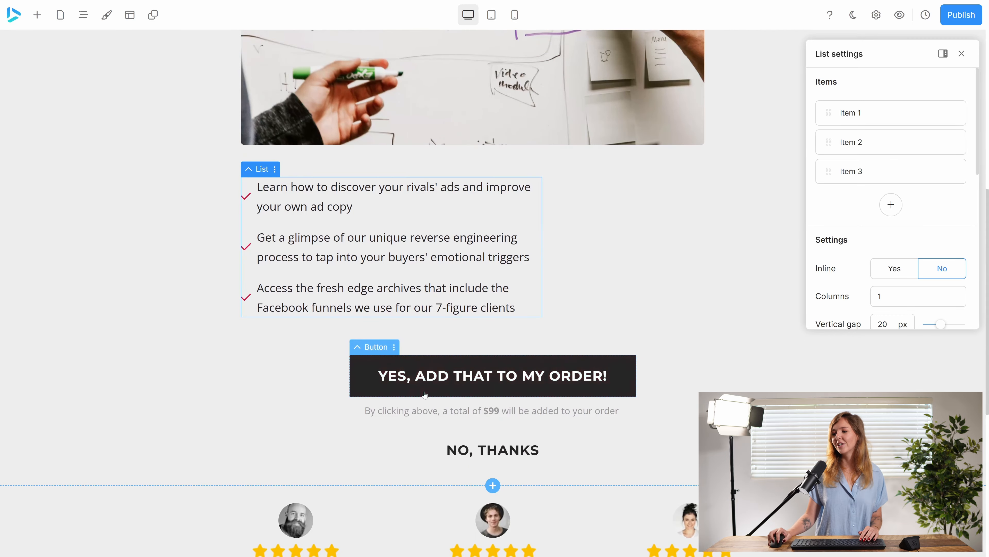
left_click(430, 384)
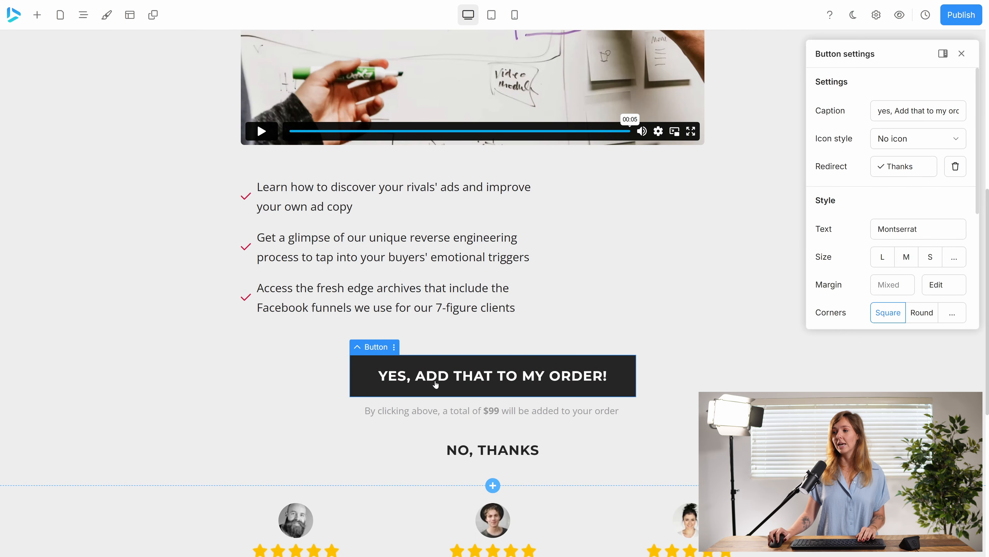
scroll(436, 384, "down", 9)
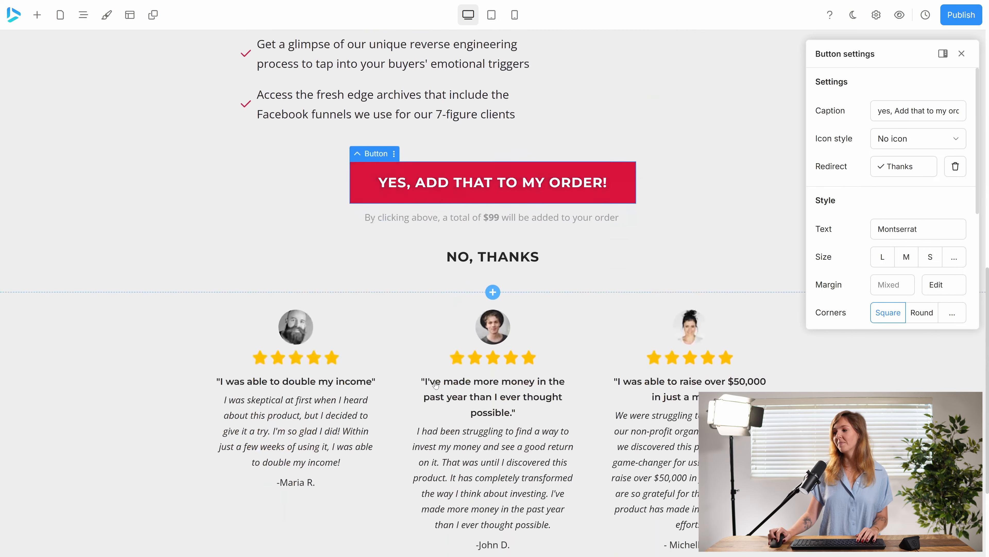
scroll(439, 381, "up", 20)
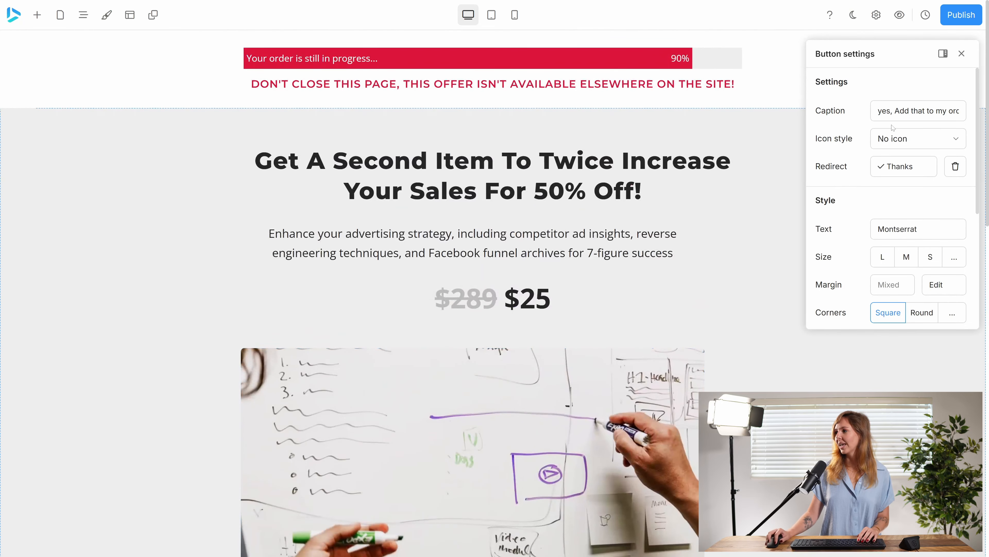
Publish the upsell page and return to the Thank you page block in the funnel
left_click(962, 20)
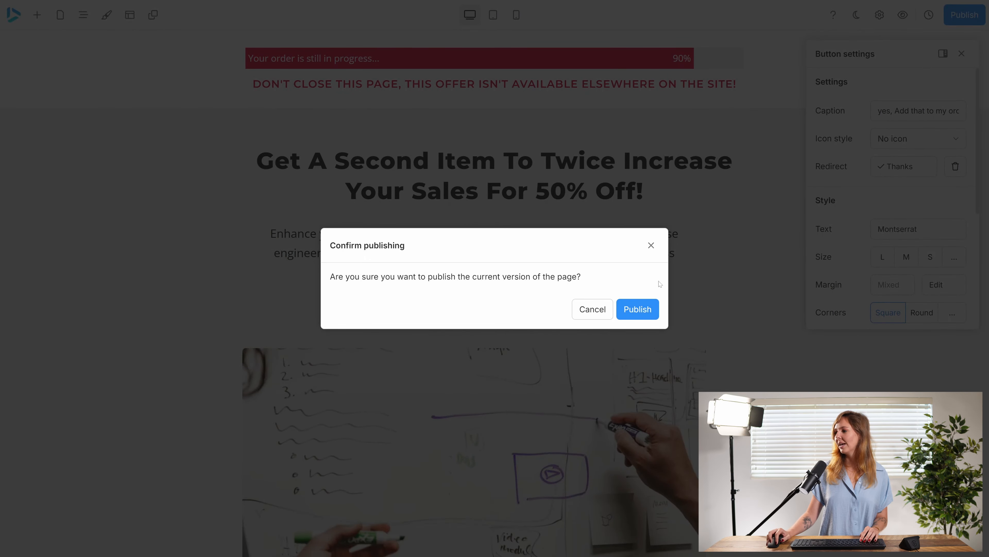
left_click(645, 316)
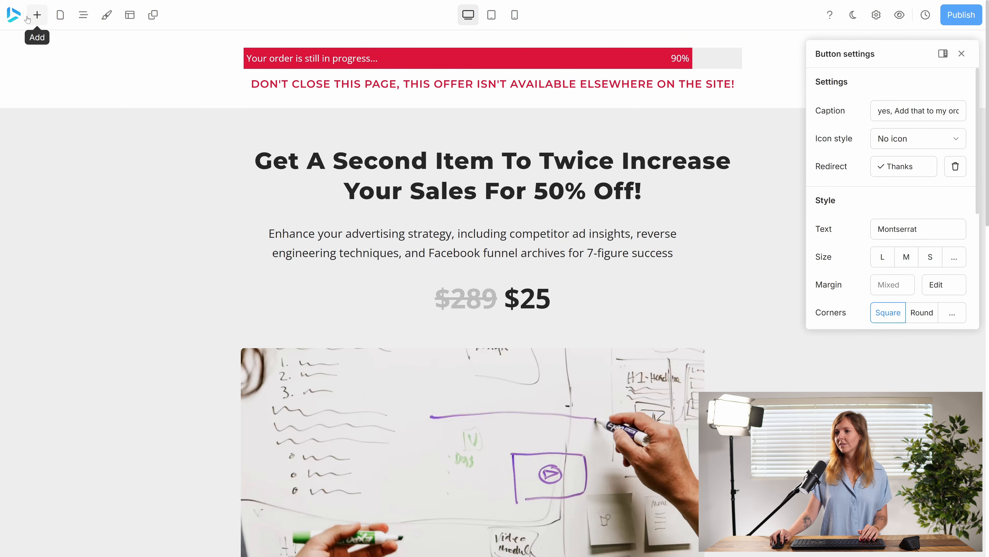
left_click(13, 15)
scroll(384, 302, "down", 12)
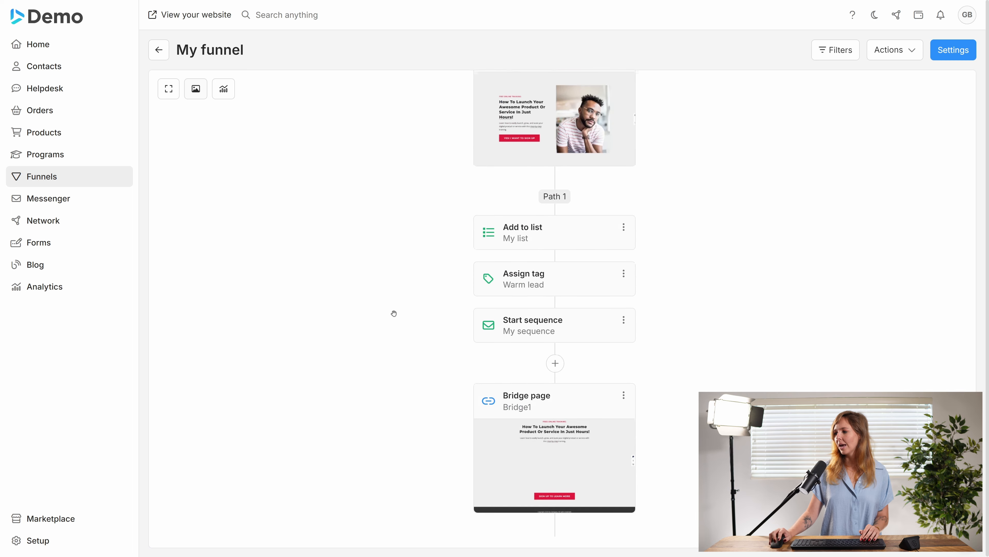
scroll(395, 327, "down", 13)
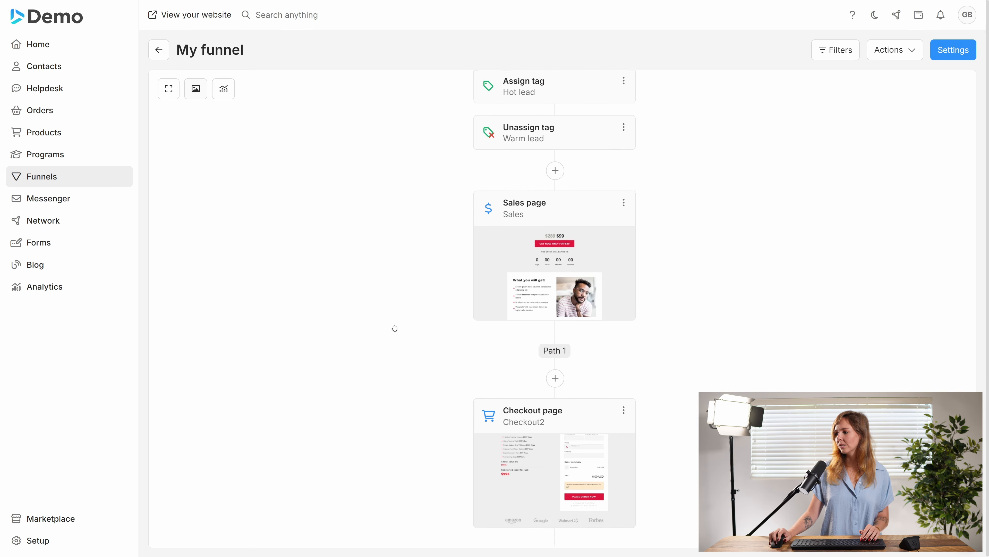
scroll(405, 326, "down", 3)
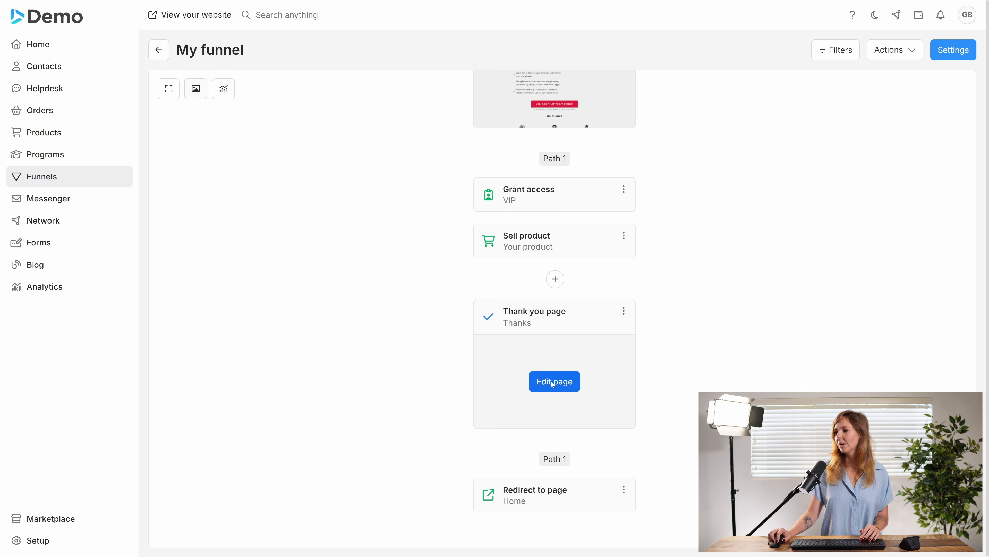
Apply the Next Steps layout from the Thank you #1 templates to the thank you page, replacing both content and style
left_click(553, 382)
left_click(493, 312)
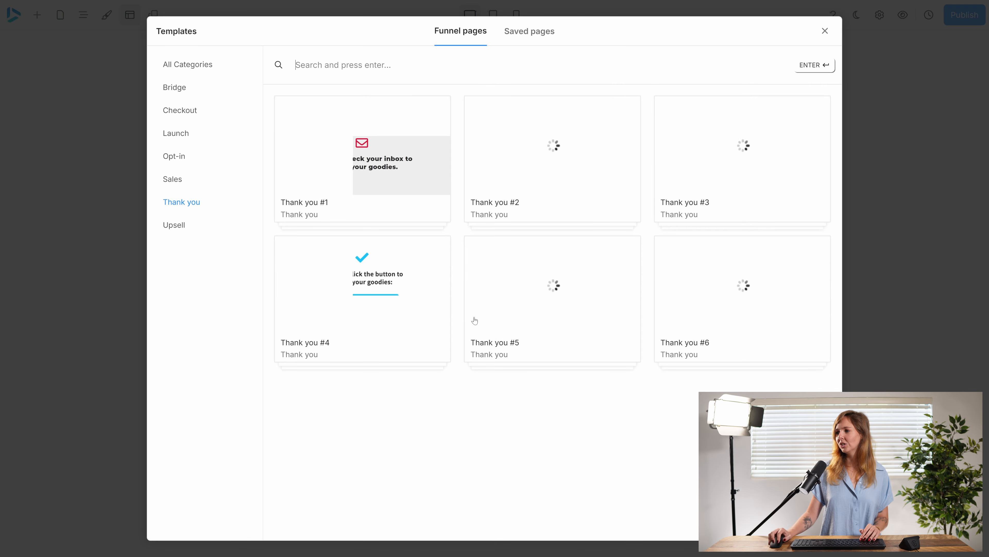
left_click(347, 199)
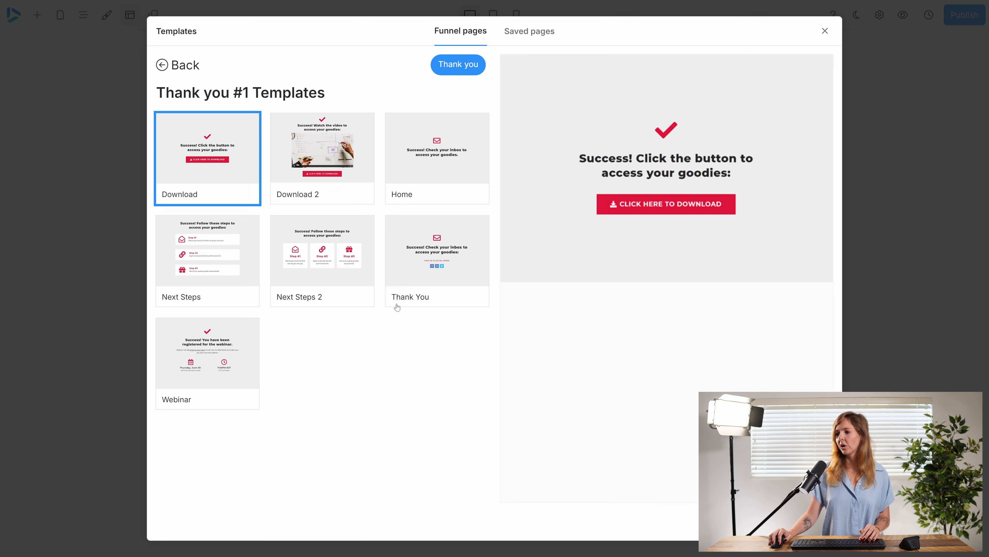
left_click(215, 250)
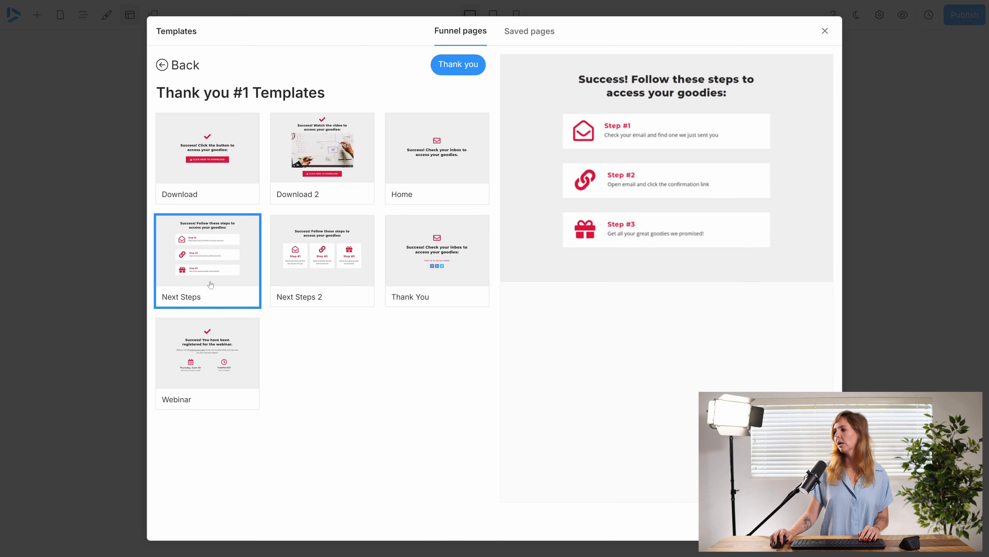
left_click(814, 521)
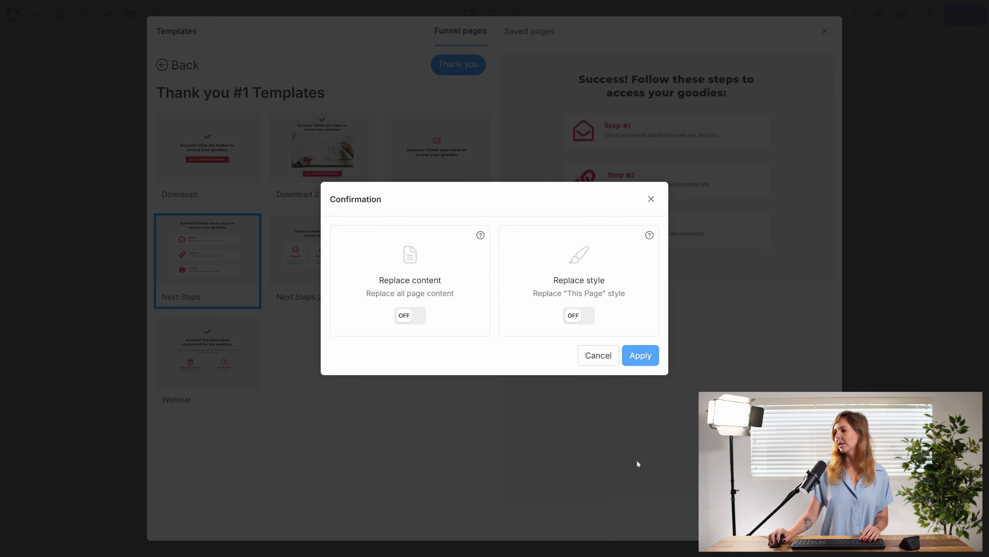
left_click(415, 316)
left_click(585, 315)
left_click(639, 359)
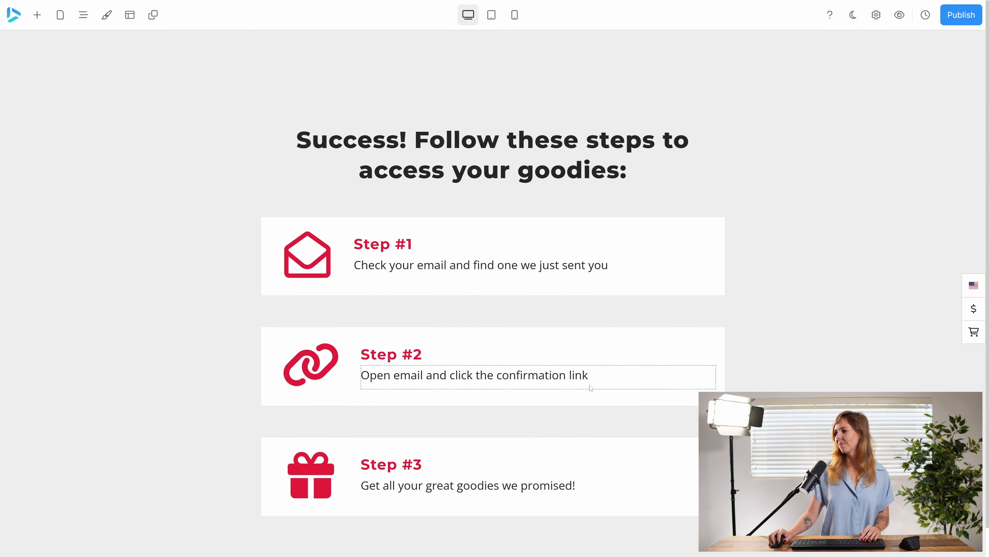
Publish the current version of the thank you page
left_click(954, 16)
left_click(637, 308)
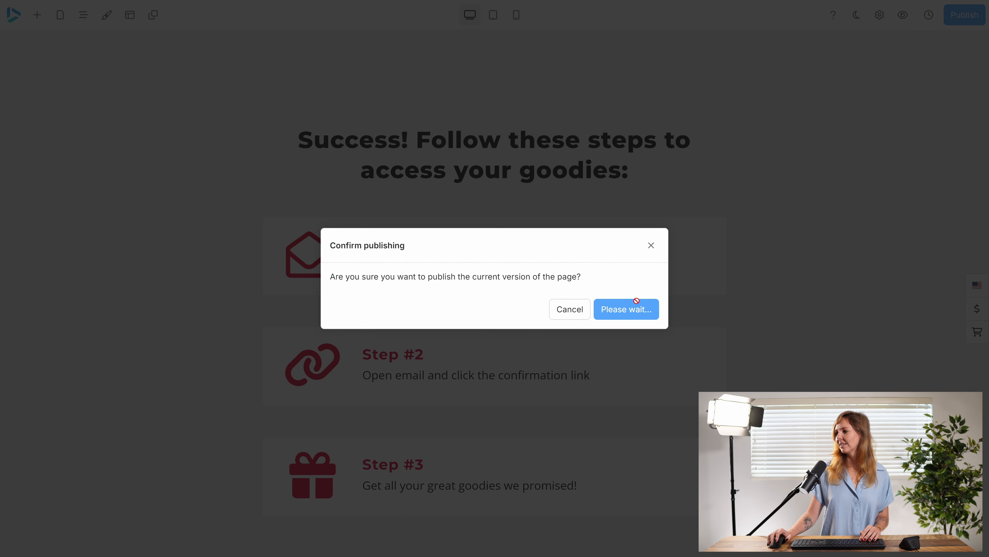